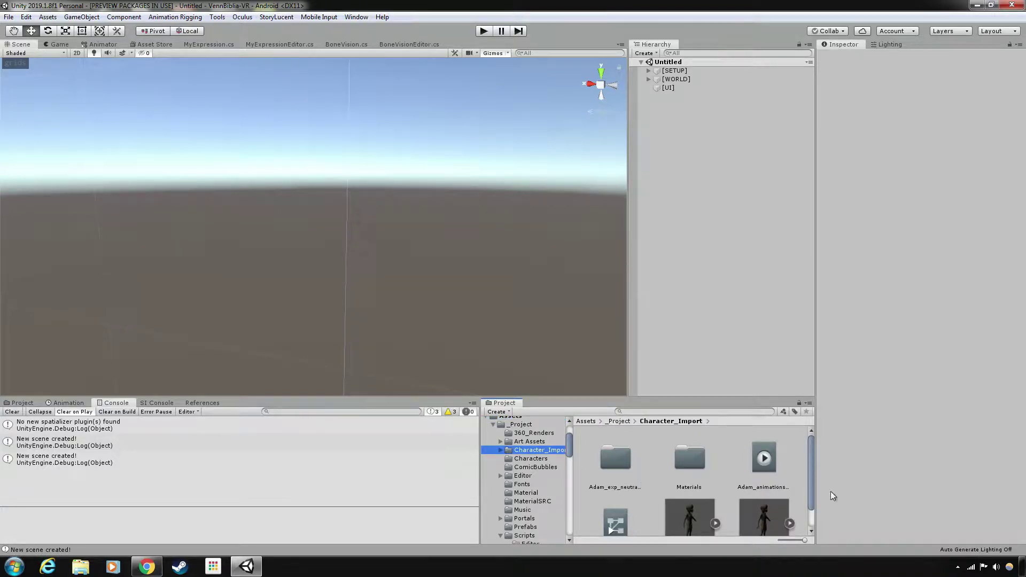
Drag Adam_exp_neutral from the Character_Import folder into the Hierarchy under WORLD > Dynamic.
{"action": "left_click_drag", "start_coordinate": [809, 491], "coordinate": [809, 505]}
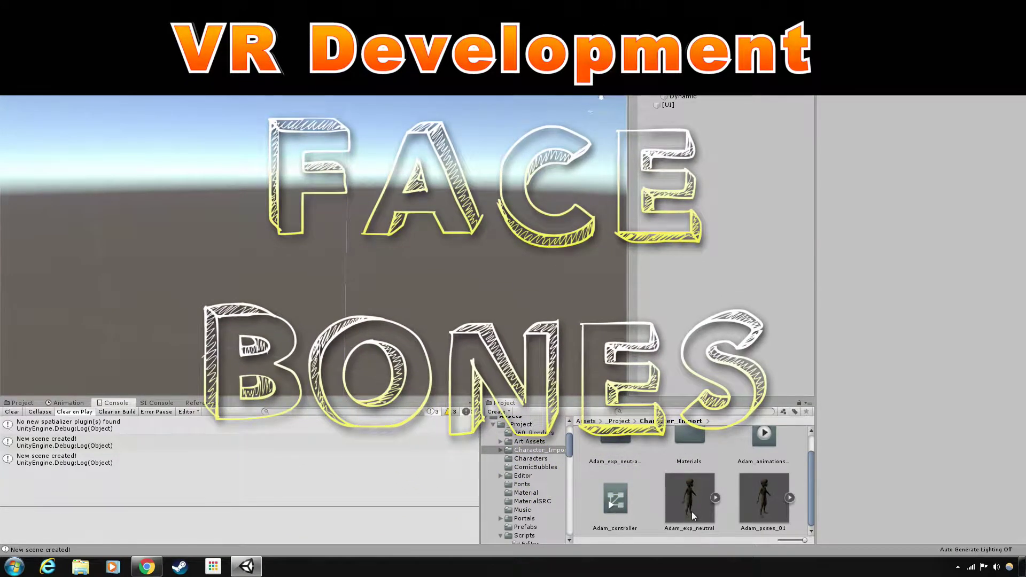
{"action": "left_click_drag", "start_coordinate": [691, 511], "coordinate": [710, 98]}
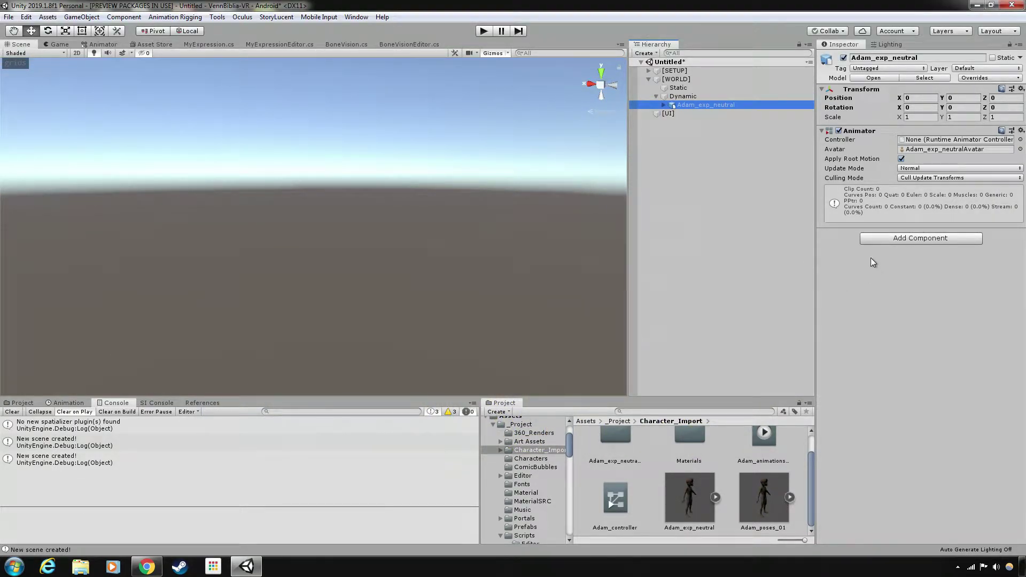
Frame Adam_exp_neutral in the Scene view and zoom in on its head and upper body.
{"action": "double_click", "coordinate": [706, 106]}
{"action": "scroll", "coordinate": [421, 201], "scroll_direction": "up", "scroll_amount": 8}
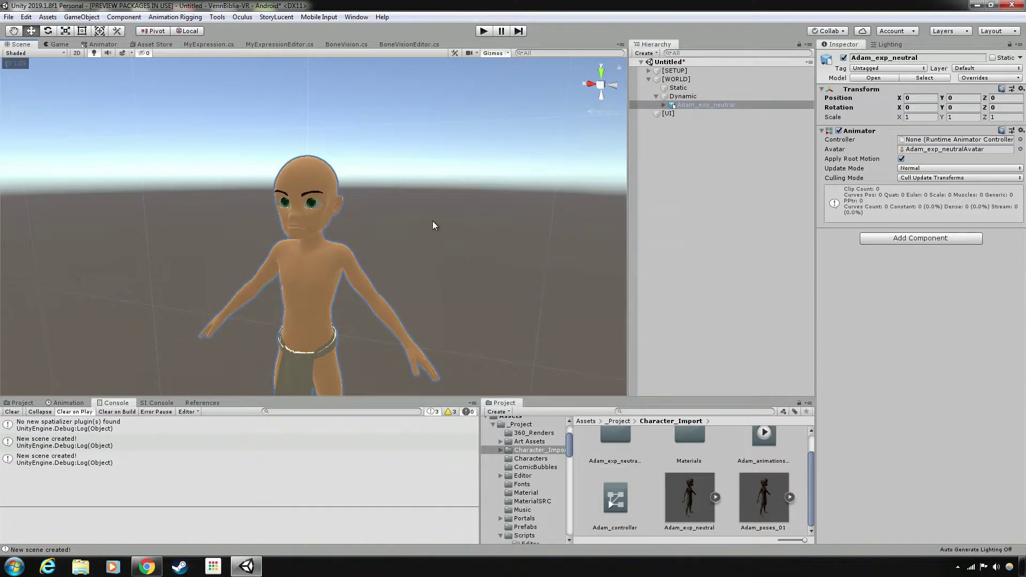
{"action": "scroll", "coordinate": [433, 223], "scroll_direction": "up", "scroll_amount": 3}
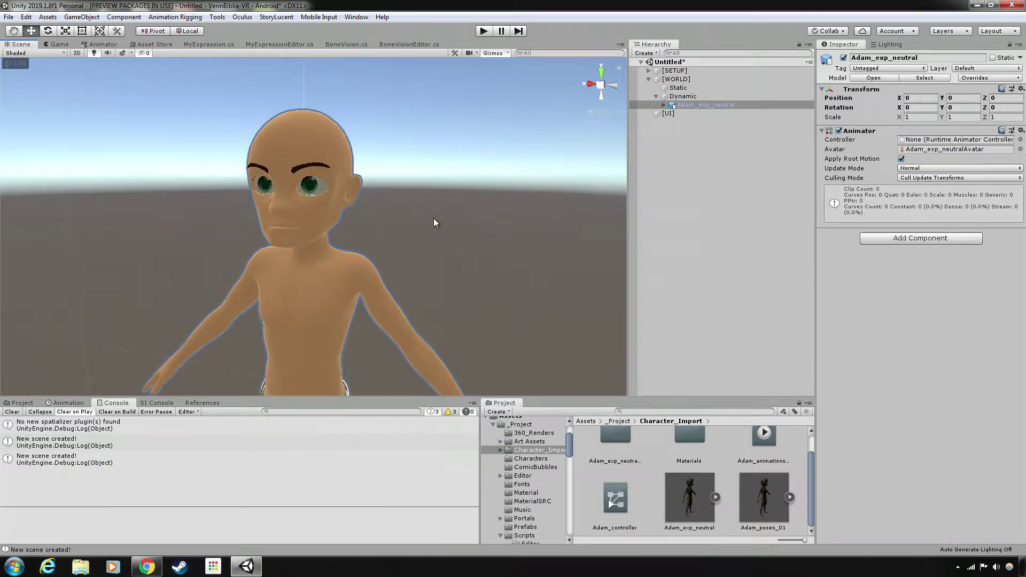
{"action": "scroll", "coordinate": [425, 214], "scroll_direction": "up", "scroll_amount": 5}
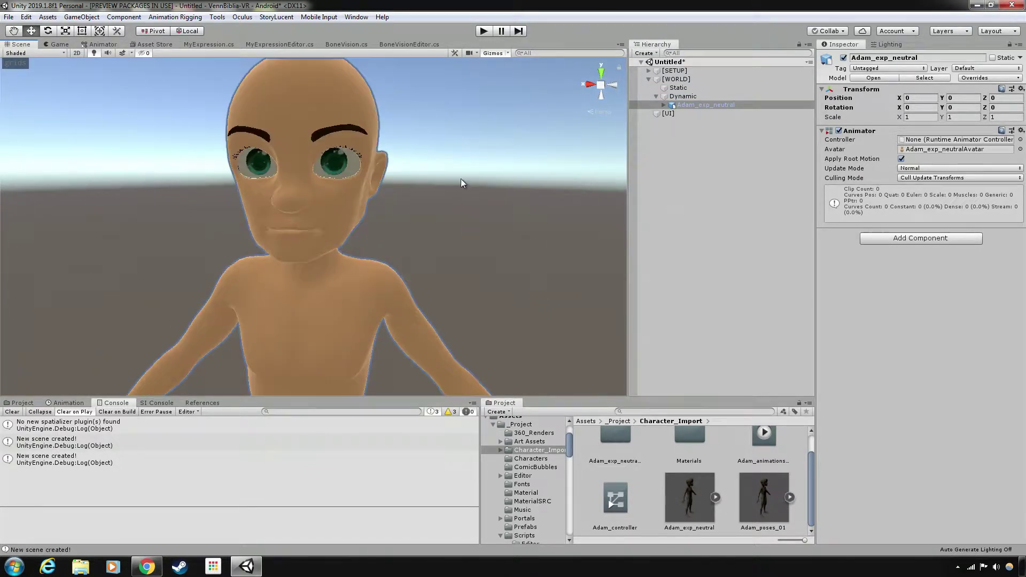
{"action": "scroll", "coordinate": [456, 206], "scroll_direction": "down", "scroll_amount": 3}
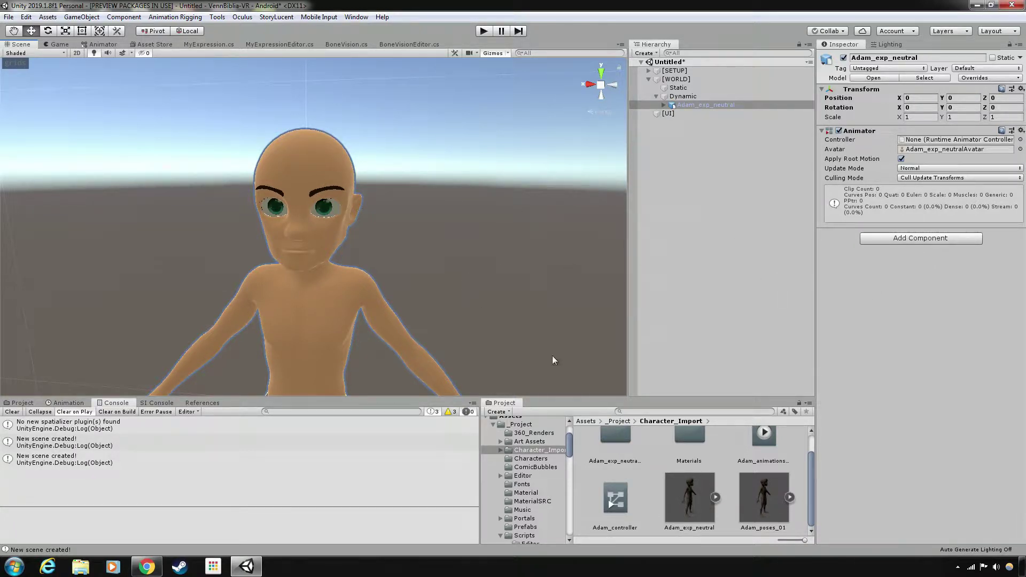
Add the My Expression script to Adam_exp_neutral by searching 'myexp', and expand the component.
{"action": "left_click", "coordinate": [901, 240]}
{"action": "type", "text": "myexp"}
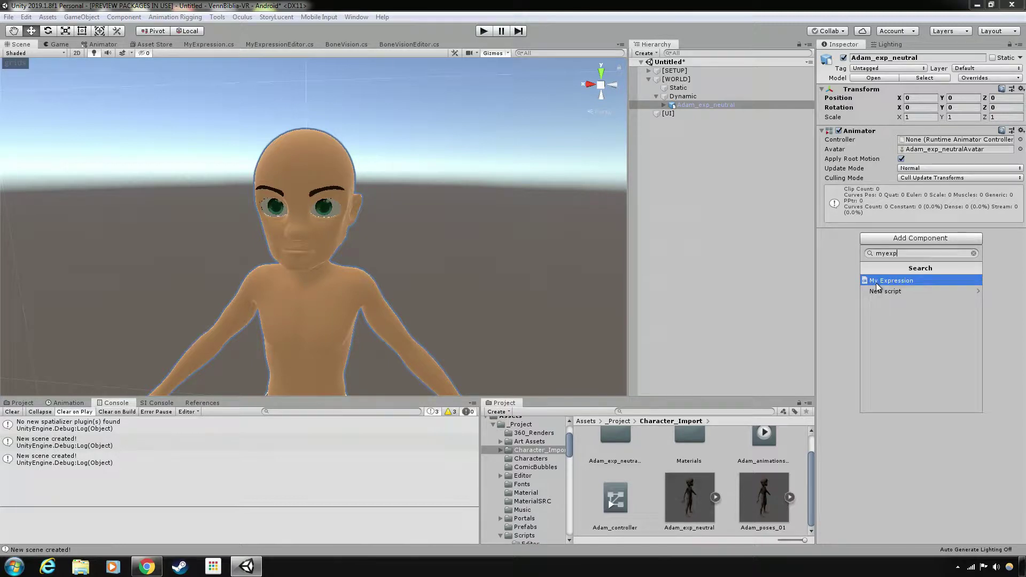
{"action": "left_click", "coordinate": [876, 283]}
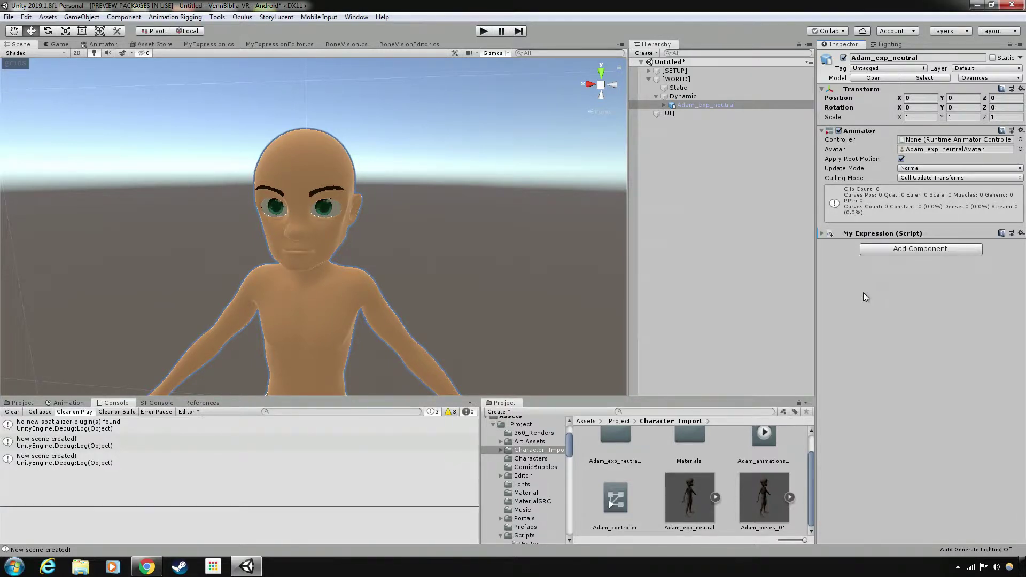
{"action": "left_click", "coordinate": [821, 233]}
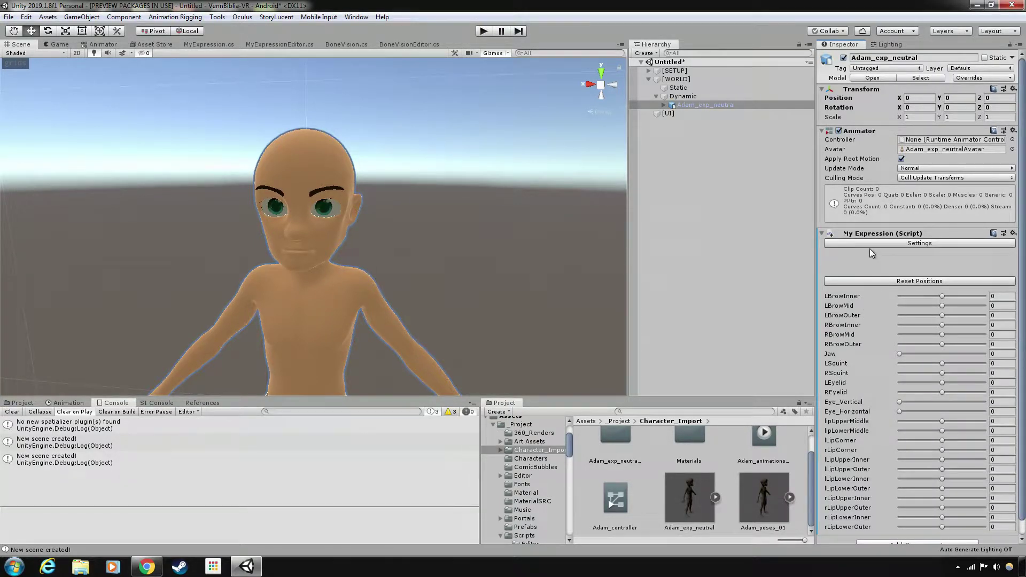
Unfold Adam_exp_neutral's skeleton through Genesis8Male, hip and the abdomen bones.
{"action": "left_click", "coordinate": [664, 106]}
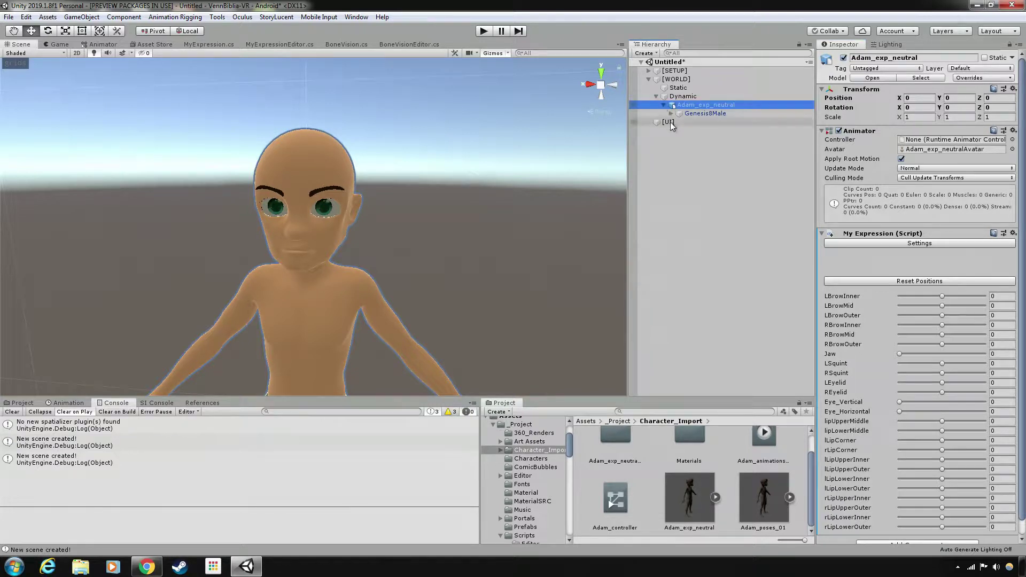
{"action": "left_click", "coordinate": [671, 113]}
{"action": "left_click", "coordinate": [679, 147]}
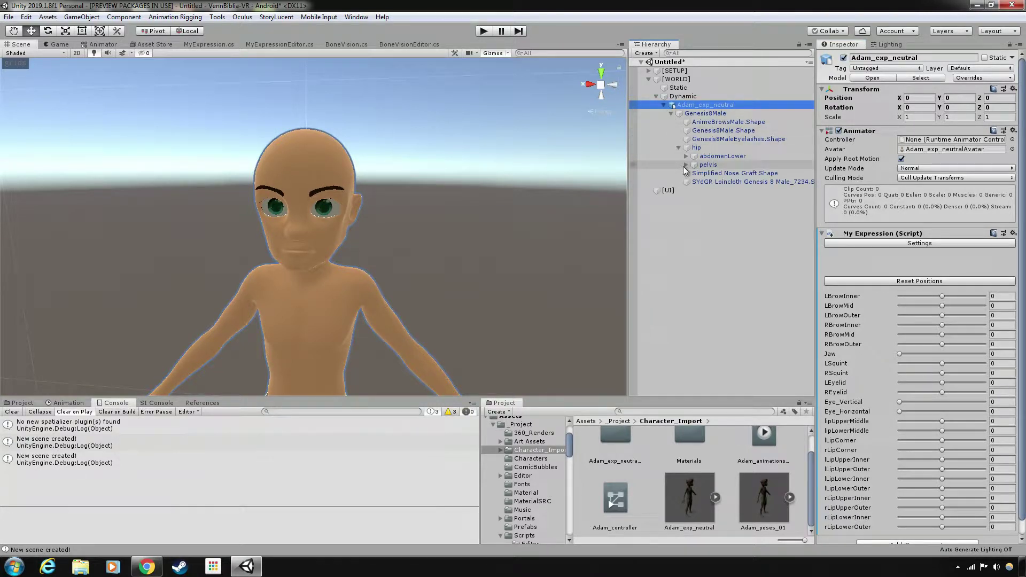
{"action": "left_click", "coordinate": [686, 156]}
{"action": "left_click", "coordinate": [693, 164]}
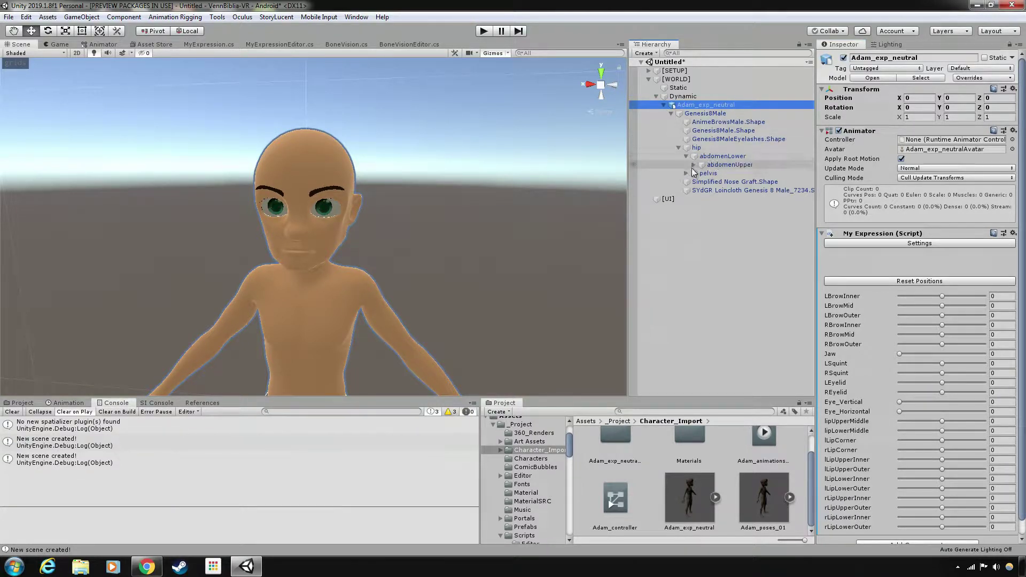
{"action": "left_click", "coordinate": [887, 245]}
Unfold the chest, neck, head and lowerJaw bones down to the upperFaceRig face bones.
{"action": "scroll", "coordinate": [946, 297], "scroll_direction": "down", "scroll_amount": 5}
{"action": "scroll", "coordinate": [946, 297], "scroll_direction": "up", "scroll_amount": 4}
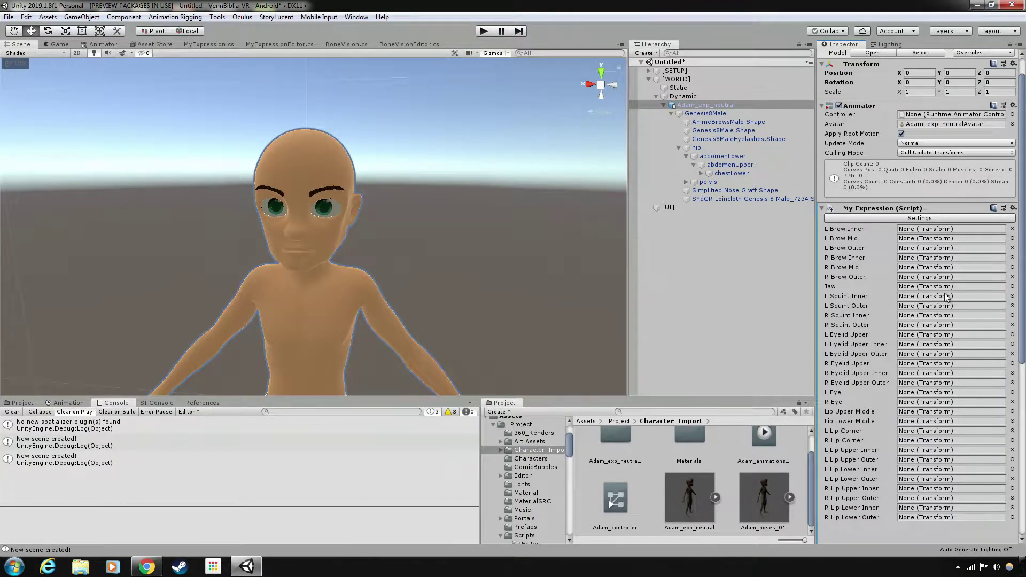
{"action": "scroll", "coordinate": [946, 297], "scroll_direction": "down", "scroll_amount": 3}
{"action": "left_click", "coordinate": [700, 173]}
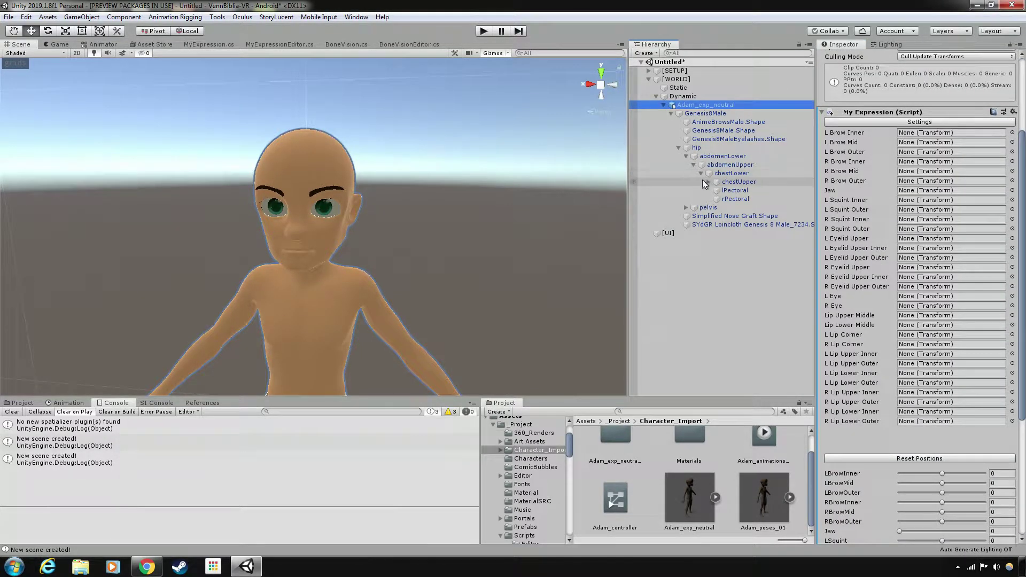
{"action": "left_click", "coordinate": [708, 181]}
{"action": "left_click", "coordinate": [716, 199]}
{"action": "left_click", "coordinate": [723, 207]}
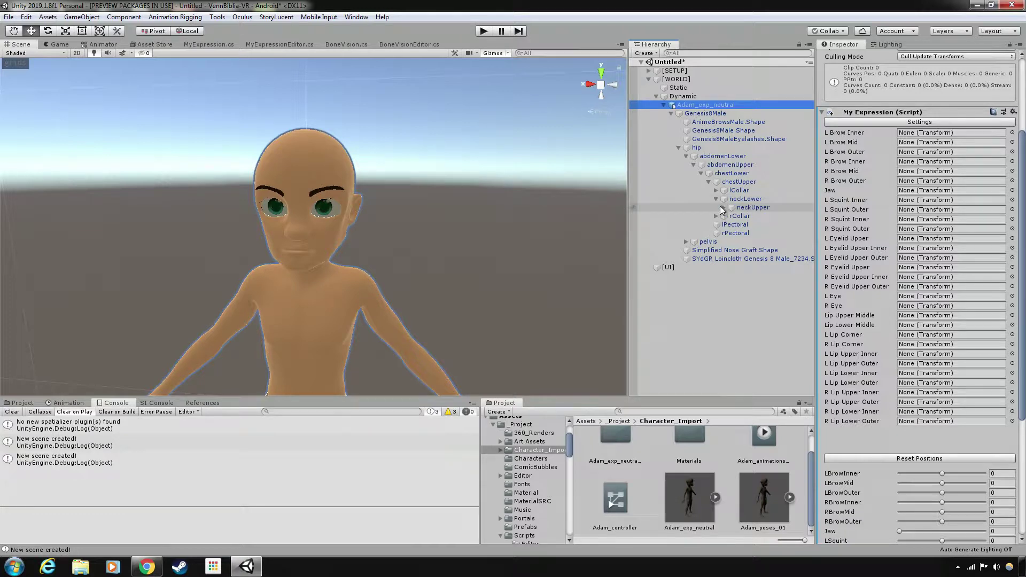
{"action": "left_click", "coordinate": [734, 217]}
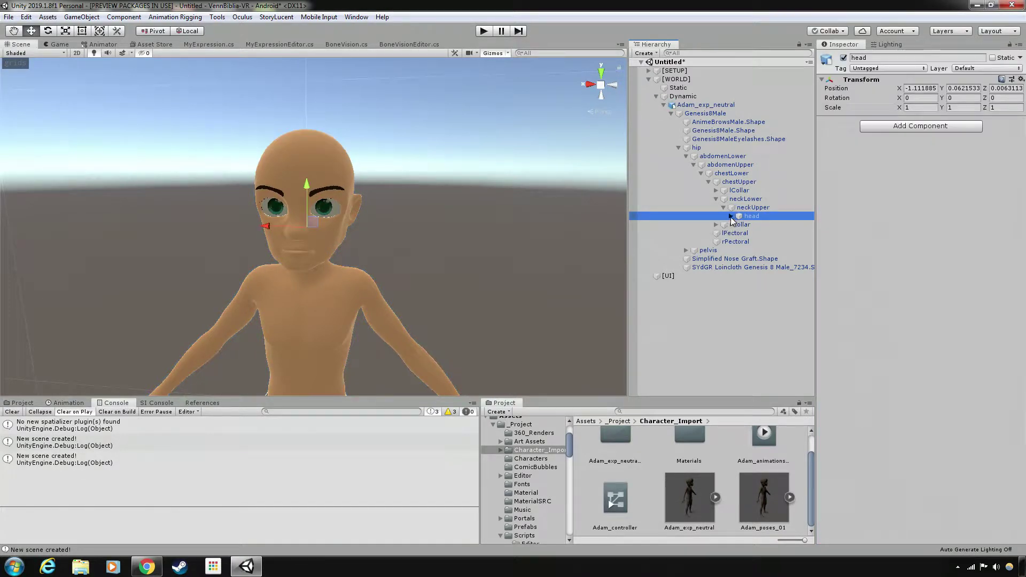
{"action": "left_click", "coordinate": [731, 215]}
{"action": "left_click", "coordinate": [738, 241]}
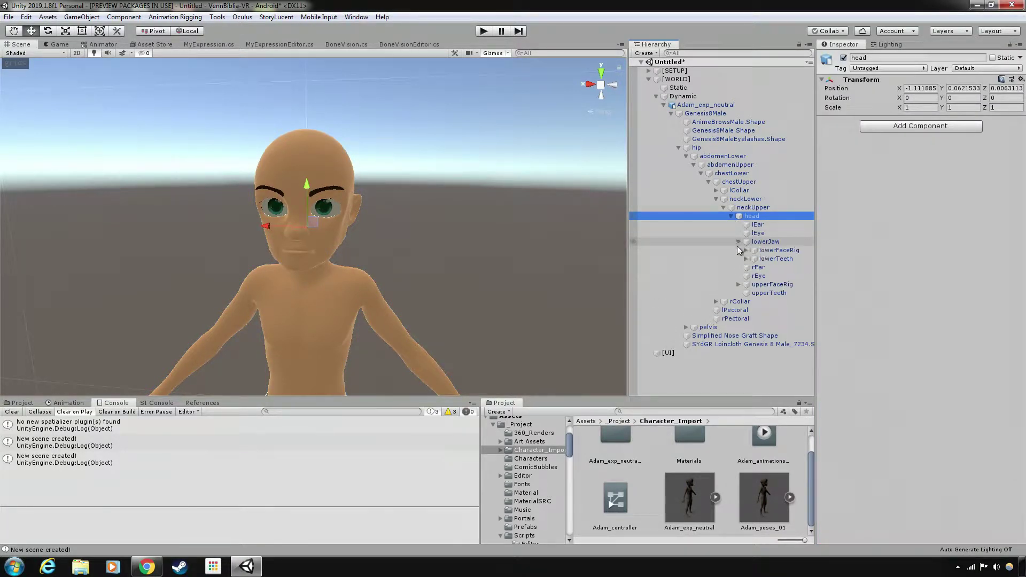
{"action": "left_click", "coordinate": [738, 284]}
Reselect Adam_exp_neutral and show the My Expression script's empty bone slots.
{"action": "scroll", "coordinate": [736, 282], "scroll_direction": "down", "scroll_amount": 6}
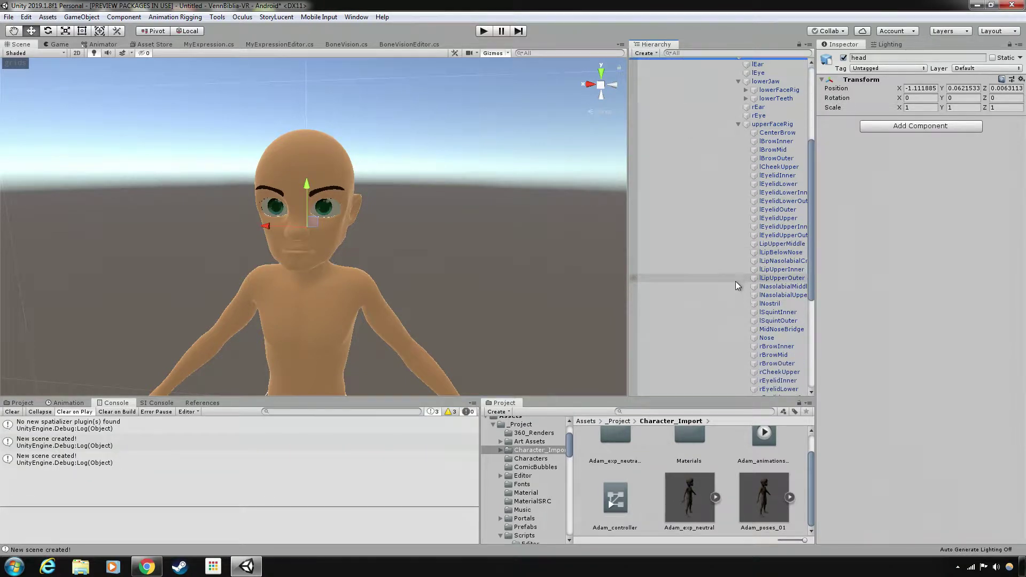
{"action": "scroll", "coordinate": [733, 277], "scroll_direction": "down", "scroll_amount": 1}
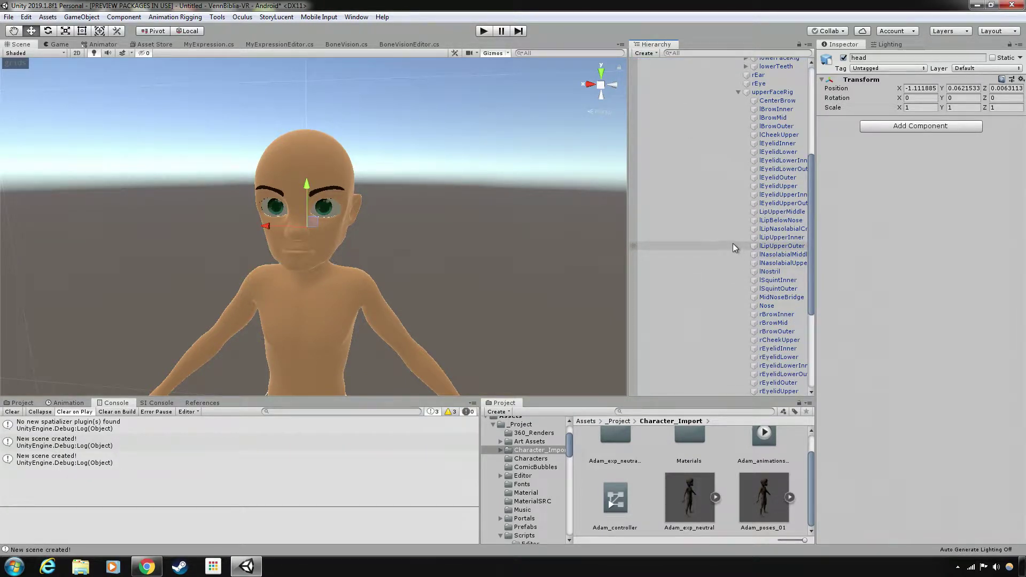
{"action": "scroll", "coordinate": [719, 142], "scroll_direction": "up", "scroll_amount": 4}
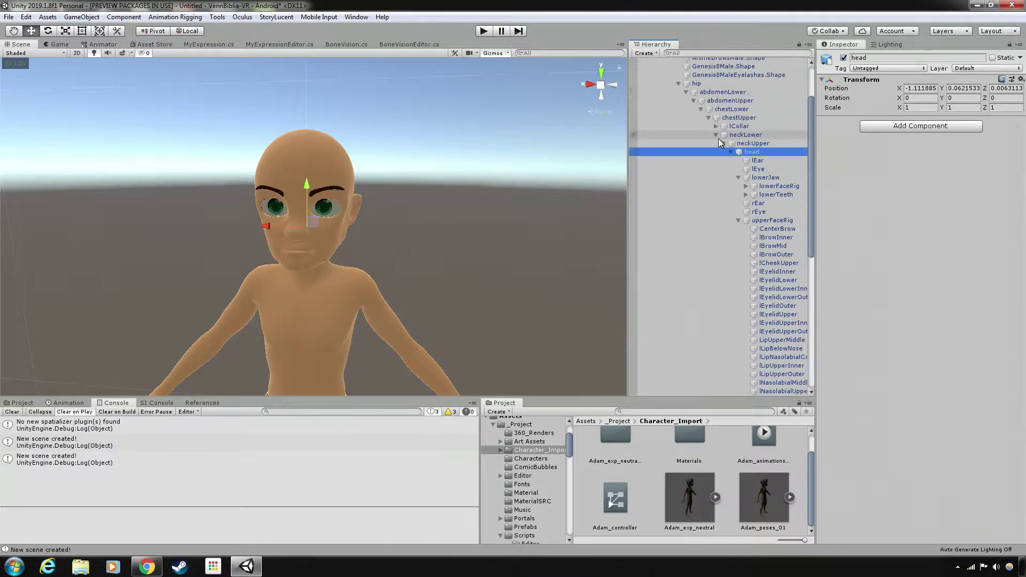
{"action": "scroll", "coordinate": [718, 139], "scroll_direction": "up", "scroll_amount": 2}
{"action": "left_click", "coordinate": [710, 105]}
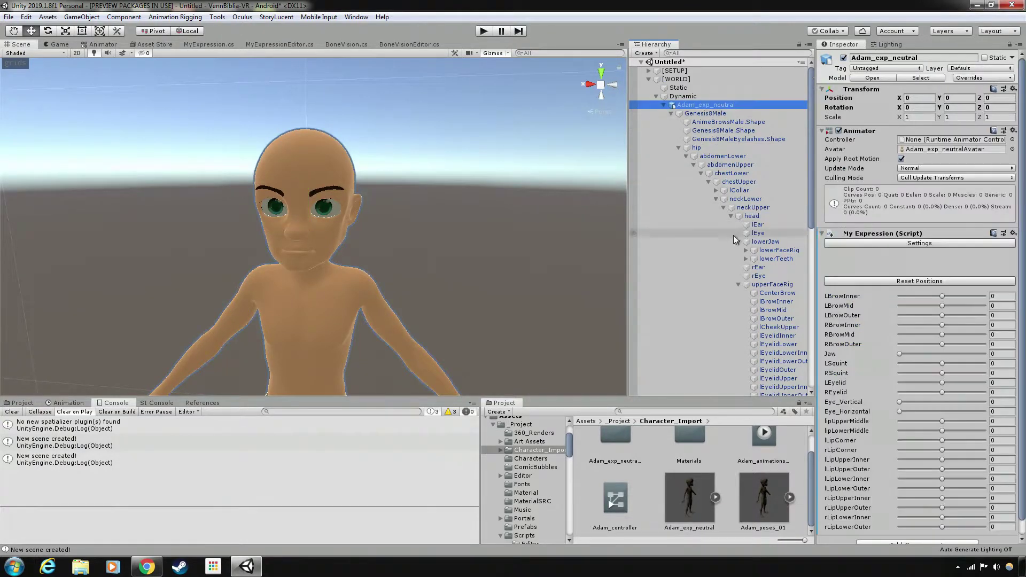
{"action": "scroll", "coordinate": [736, 233], "scroll_direction": "down", "scroll_amount": 3}
{"action": "scroll", "coordinate": [743, 233], "scroll_direction": "down", "scroll_amount": 2}
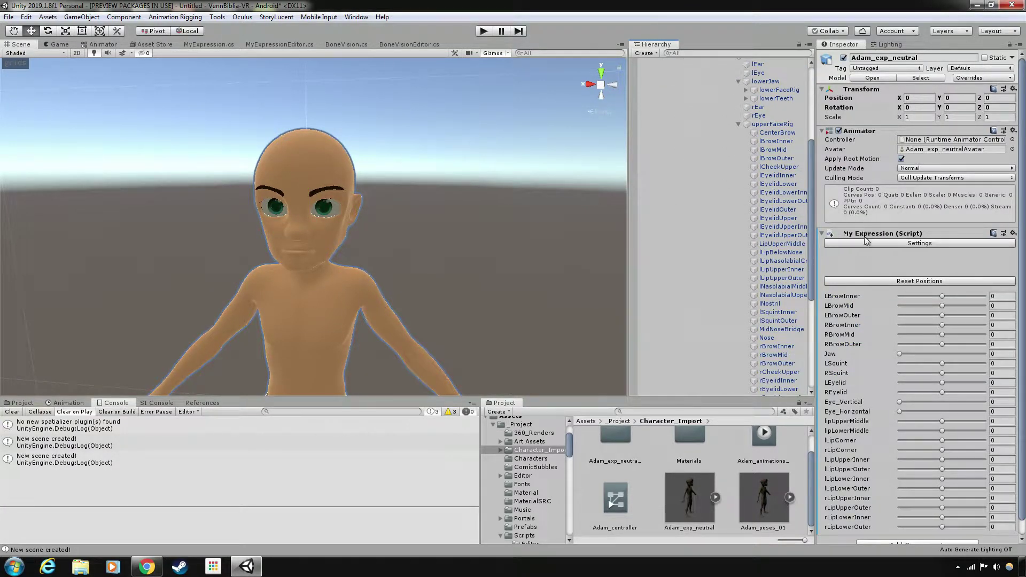
{"action": "left_click", "coordinate": [857, 243]}
{"action": "scroll", "coordinate": [825, 167], "scroll_direction": "down", "scroll_amount": 3}
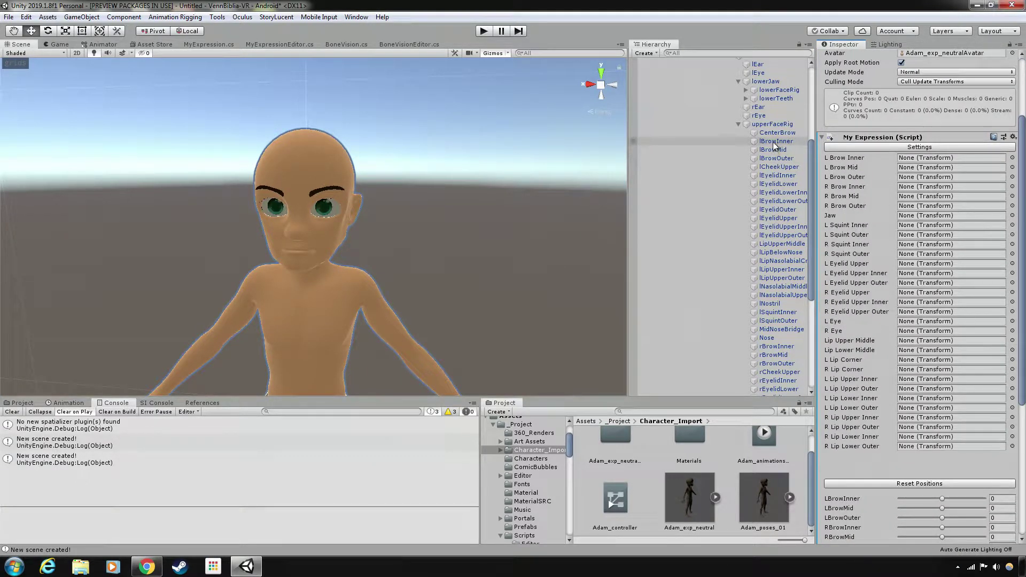
Assign lBrowInner, rBrowInner and rBrowMid to their matching My Expression slots.
{"action": "left_click_drag", "start_coordinate": [773, 145], "coordinate": [924, 180]}
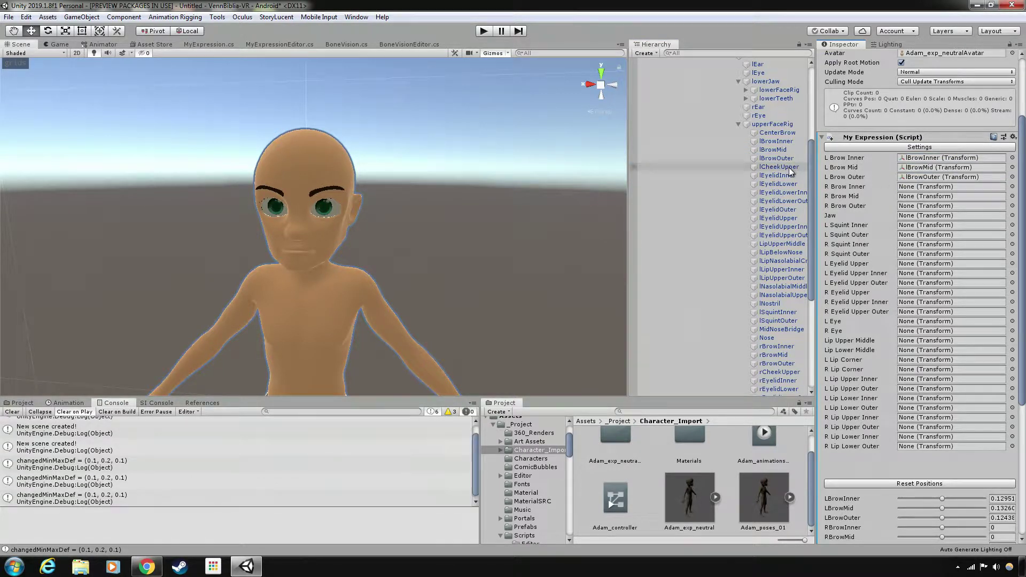
{"action": "scroll", "coordinate": [783, 212], "scroll_direction": "down", "scroll_amount": 4}
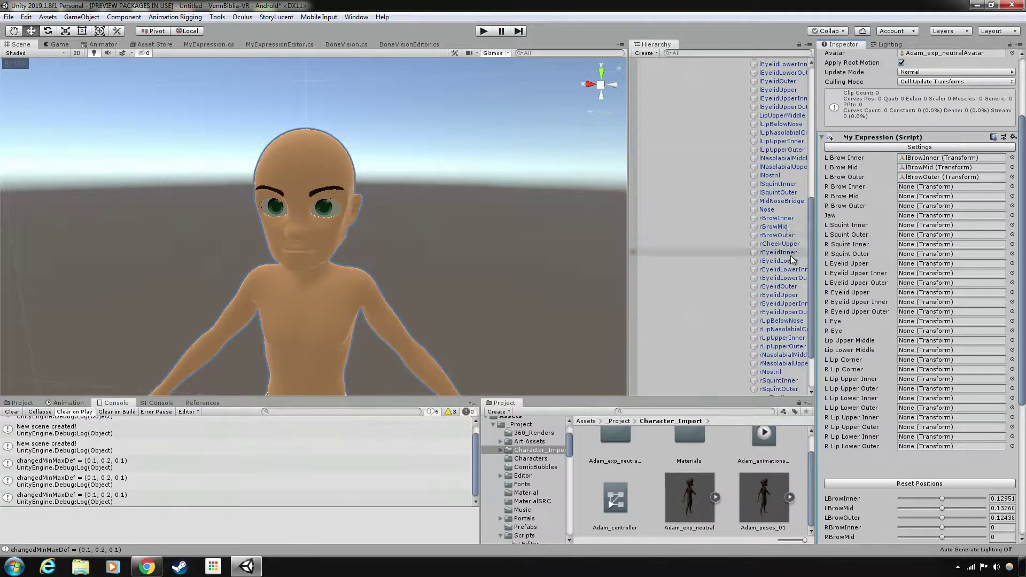
{"action": "left_click", "coordinate": [793, 219]}
{"action": "left_click_drag", "start_coordinate": [792, 219], "coordinate": [919, 188]}
{"action": "left_click_drag", "start_coordinate": [789, 227], "coordinate": [909, 206]}
Assign lowerJaw to the Jaw slot and set LBrowInner to 0.1046.
{"action": "scroll", "coordinate": [774, 203], "scroll_direction": "up", "scroll_amount": 6}
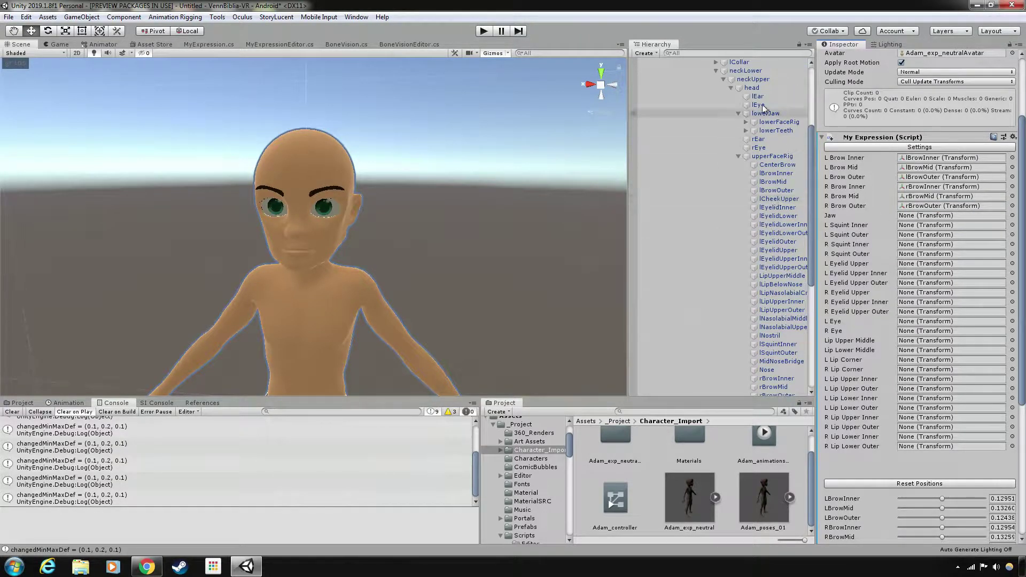
{"action": "scroll", "coordinate": [751, 97], "scroll_direction": "up", "scroll_amount": 2}
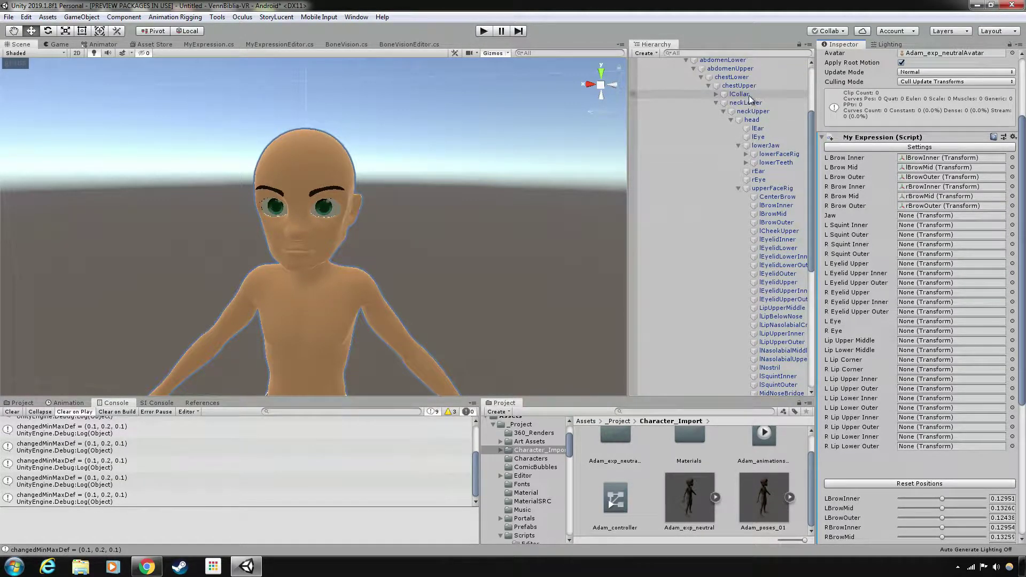
{"action": "left_click_drag", "start_coordinate": [768, 143], "coordinate": [913, 213]}
{"action": "scroll", "coordinate": [761, 219], "scroll_direction": "down", "scroll_amount": 5}
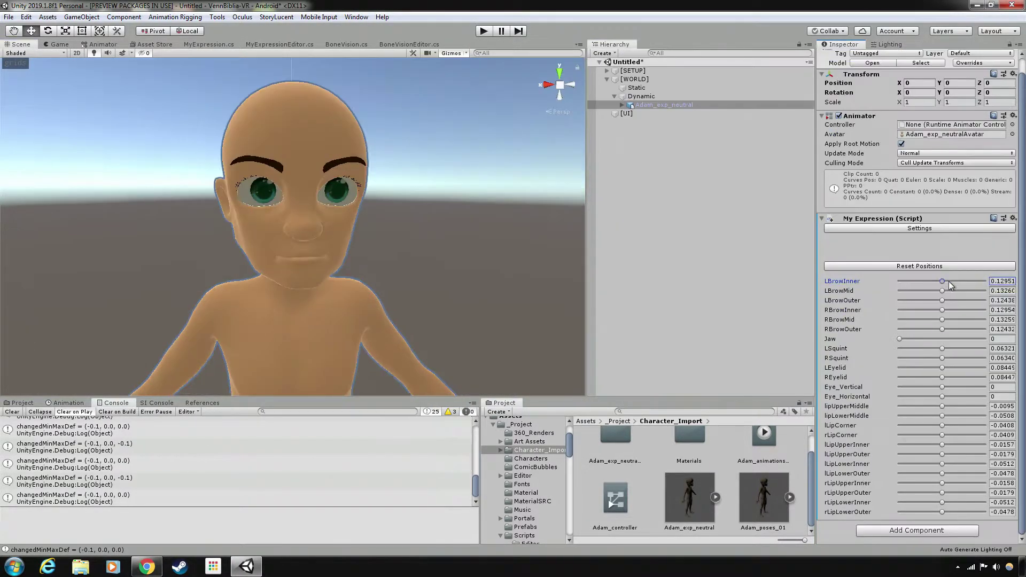
{"action": "left_click_drag", "start_coordinate": [948, 281], "coordinate": [906, 283]}
Lower the right inner brow to 0.1095 and zoom in on the face.
{"action": "left_click_drag", "start_coordinate": [942, 310], "coordinate": [913, 310]}
{"action": "left_click_drag", "start_coordinate": [446, 190], "coordinate": [463, 196], "text": "alt"}
{"action": "scroll", "coordinate": [458, 189], "scroll_direction": "up", "scroll_amount": 3}
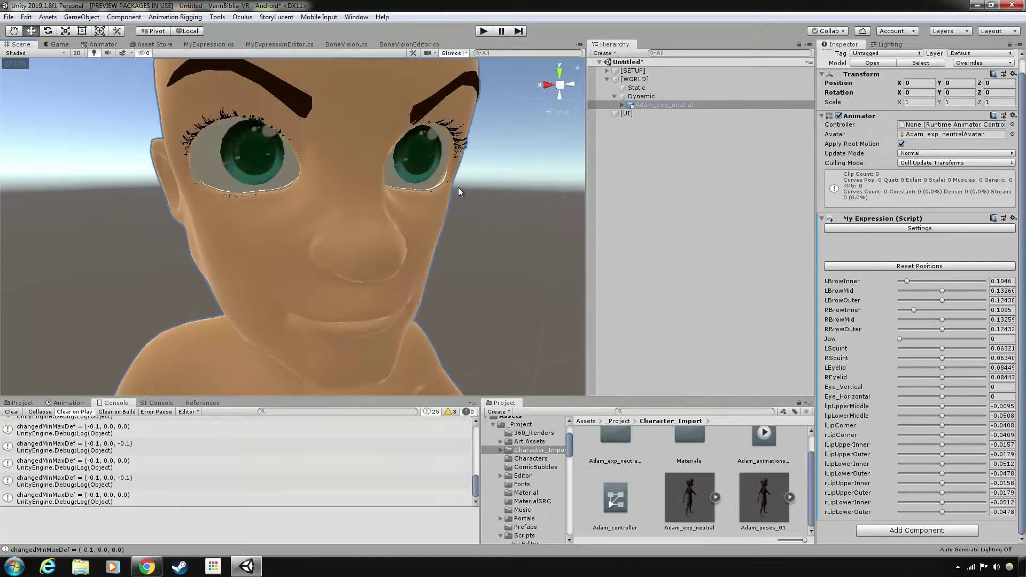
{"action": "scroll", "coordinate": [458, 187], "scroll_direction": "down", "scroll_amount": 3}
{"action": "right_click_drag", "start_coordinate": [457, 187], "coordinate": [469, 170], "text": "alt"}
{"action": "mouse_move", "coordinate": [470, 169]}
{"action": "left_mouse_down", "text": "alt"}
{"action": "mouse_move", "coordinate": [449, 201]}
{"action": "mouse_move", "coordinate": [466, 179]}
{"action": "left_mouse_up", "text": "alt"}
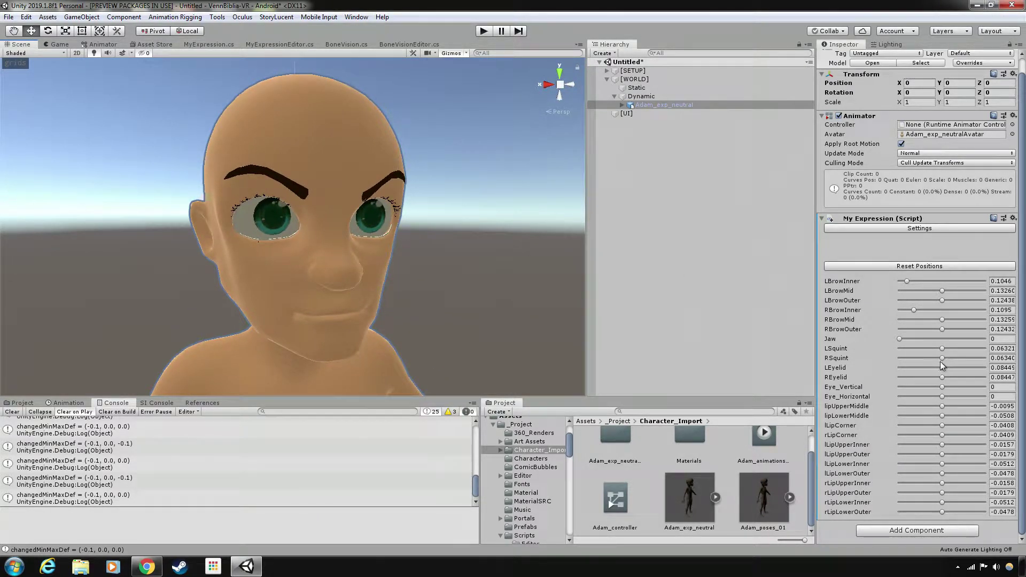
Narrow the right squint to 0.0899, lower the left eyelid to 0.0705, and adjust Eye_Vertical.
{"action": "mouse_move", "coordinate": [957, 358]}
{"action": "left_mouse_down"}
{"action": "mouse_move", "coordinate": [982, 360]}
{"action": "mouse_move", "coordinate": [970, 368]}
{"action": "left_mouse_up"}
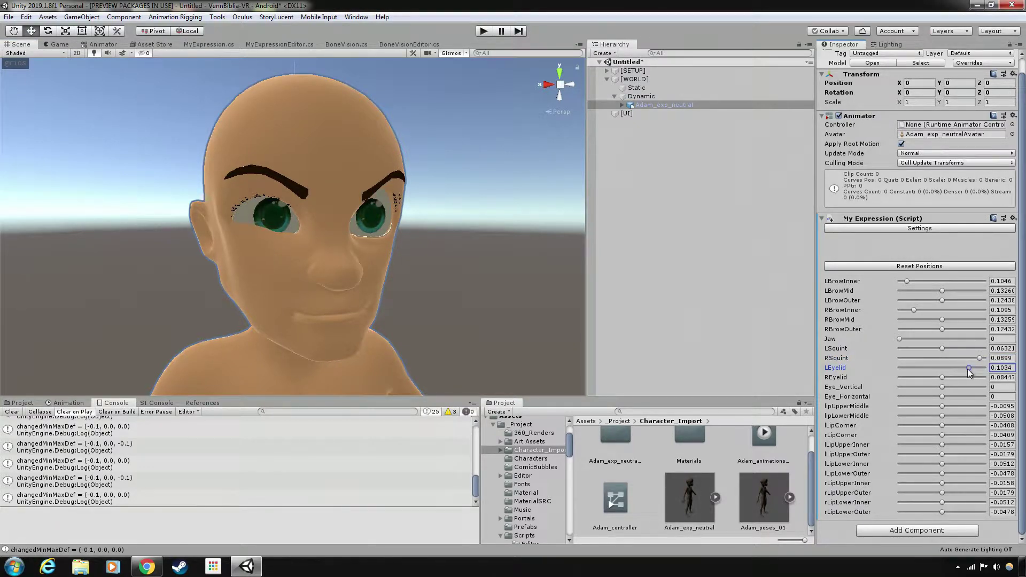
{"action": "mouse_move", "coordinate": [966, 369]}
{"action": "left_mouse_down"}
{"action": "mouse_move", "coordinate": [941, 368]}
{"action": "mouse_move", "coordinate": [976, 352]}
{"action": "left_mouse_up"}
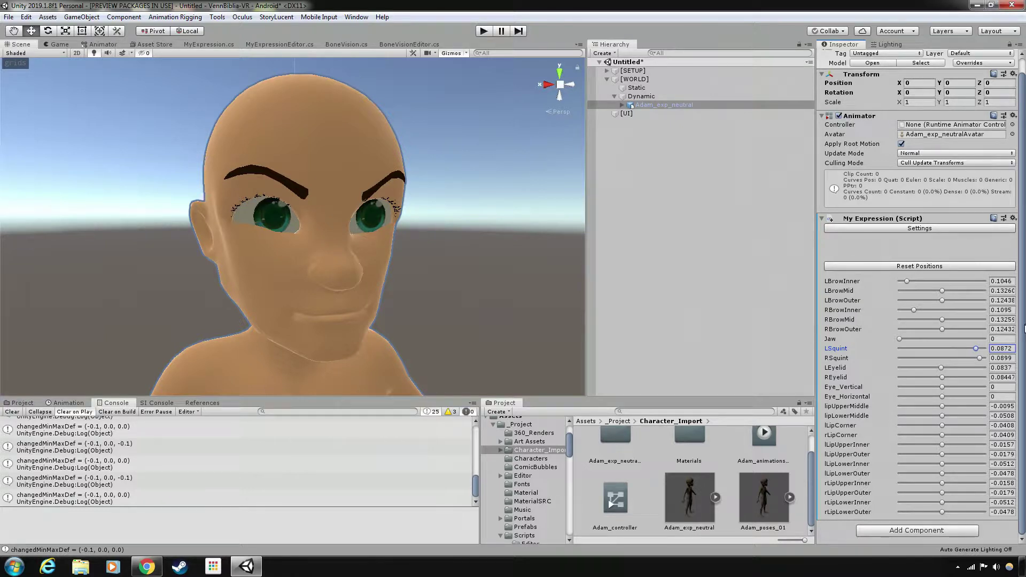
{"action": "left_click", "coordinate": [1021, 360]}
{"action": "left_click_drag", "start_coordinate": [942, 368], "coordinate": [924, 378]}
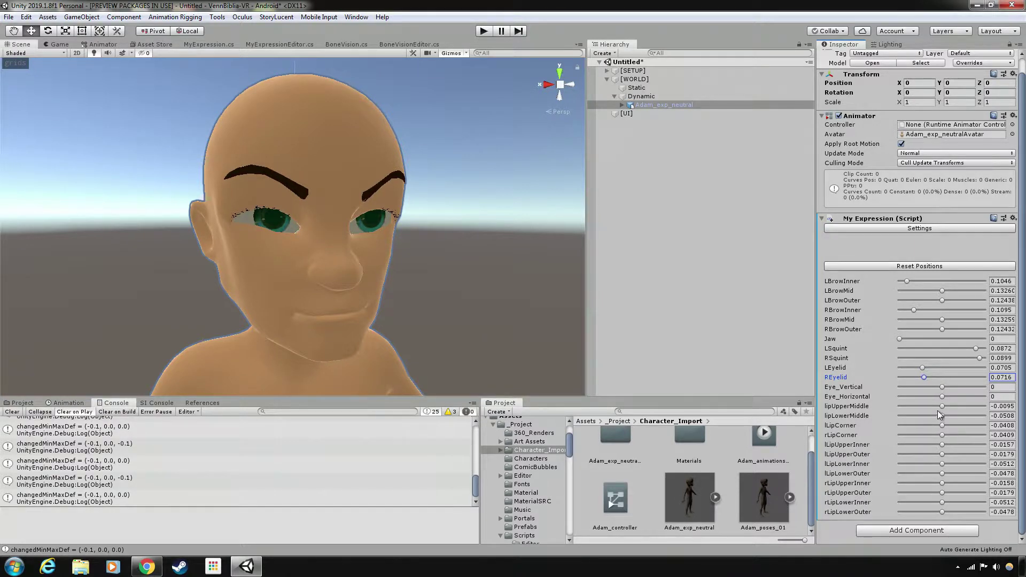
{"action": "mouse_move", "coordinate": [941, 387]}
{"action": "left_mouse_down"}
{"action": "mouse_move", "coordinate": [932, 389]}
{"action": "mouse_move", "coordinate": [950, 391]}
{"action": "left_mouse_up"}
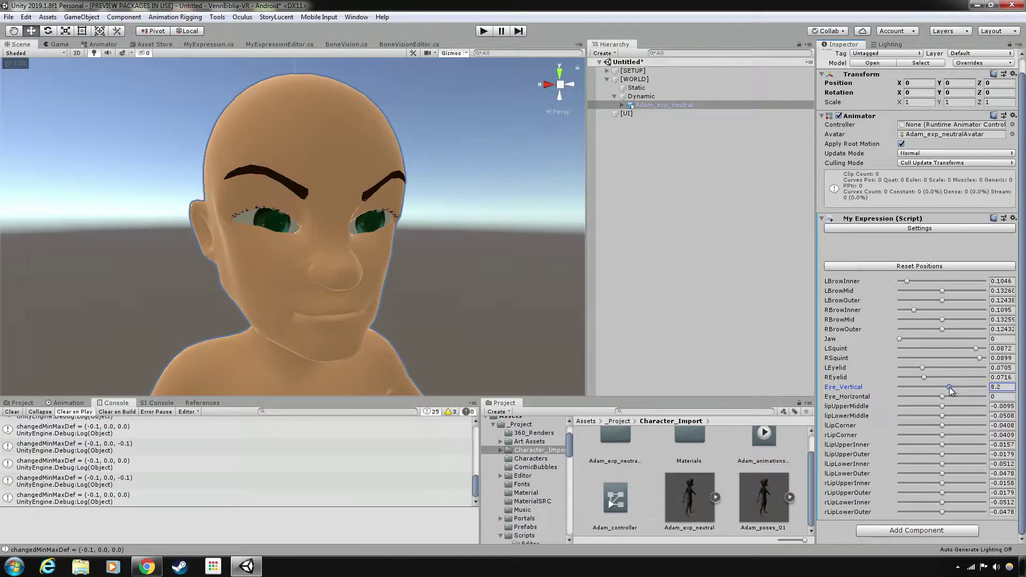
Lower the middle brows to 0.1235 and 0.1258 and the left inner brow to 0.09951.
{"action": "mouse_move", "coordinate": [941, 291]}
{"action": "left_mouse_down"}
{"action": "mouse_move", "coordinate": [921, 293]}
{"action": "mouse_move", "coordinate": [929, 293]}
{"action": "left_mouse_up"}
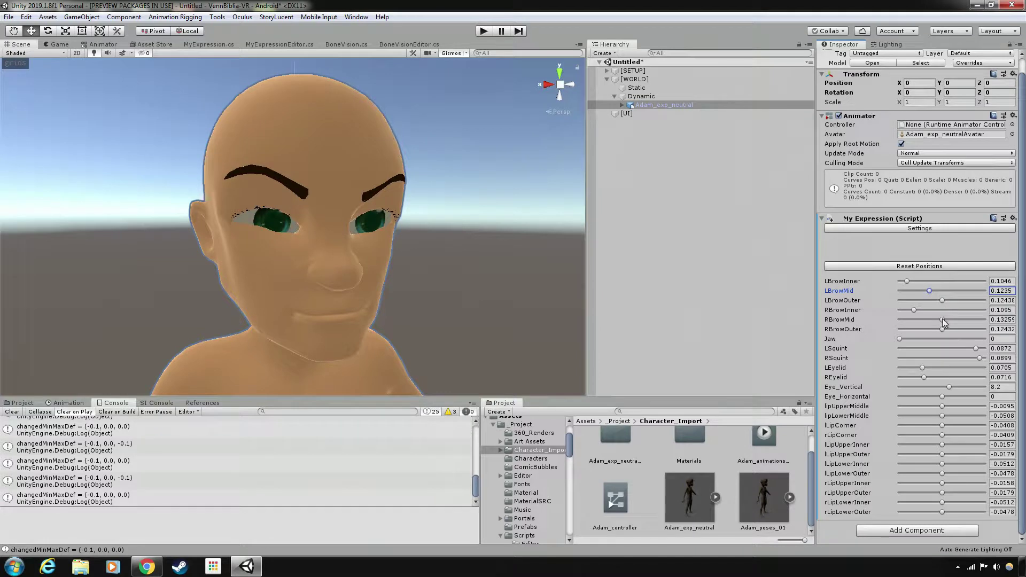
{"action": "left_click_drag", "start_coordinate": [941, 319], "coordinate": [932, 319]}
{"action": "left_click_drag", "start_coordinate": [909, 280], "coordinate": [899, 281]}
{"action": "mouse_move", "coordinate": [362, 154]}
{"action": "left_mouse_down", "text": "alt"}
{"action": "mouse_move", "coordinate": [389, 165]}
{"action": "mouse_move", "coordinate": [374, 165]}
{"action": "left_mouse_up", "text": "alt"}
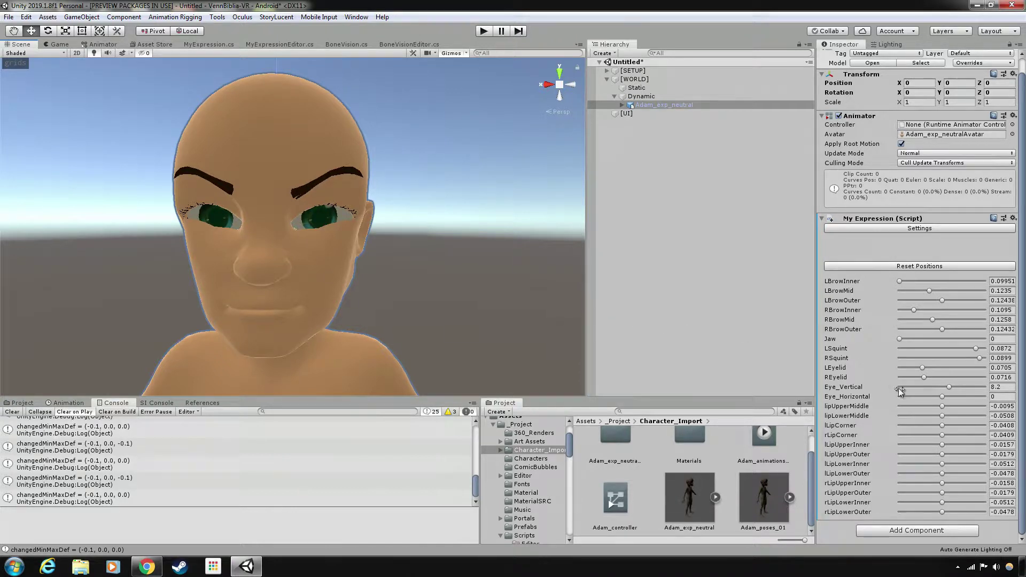
Reduce Eye_Vertical and pull the lip corners down to -0.0601 and -0.0594.
{"action": "left_click_drag", "start_coordinate": [951, 386], "coordinate": [947, 389]}
{"action": "left_click_drag", "start_coordinate": [410, 207], "coordinate": [373, 214], "text": "alt"}
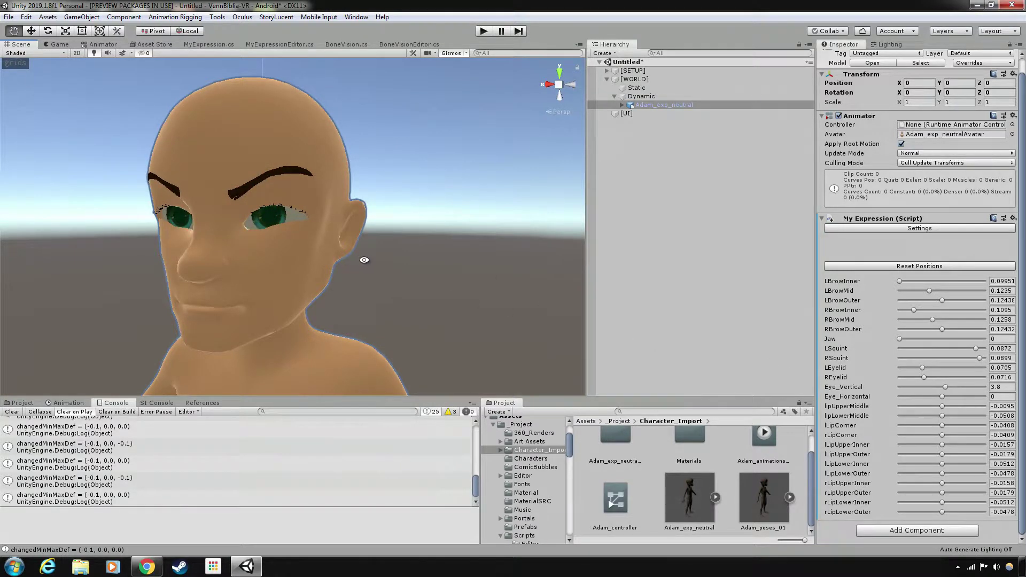
{"action": "left_click_drag", "start_coordinate": [362, 259], "coordinate": [768, 389], "text": "alt"}
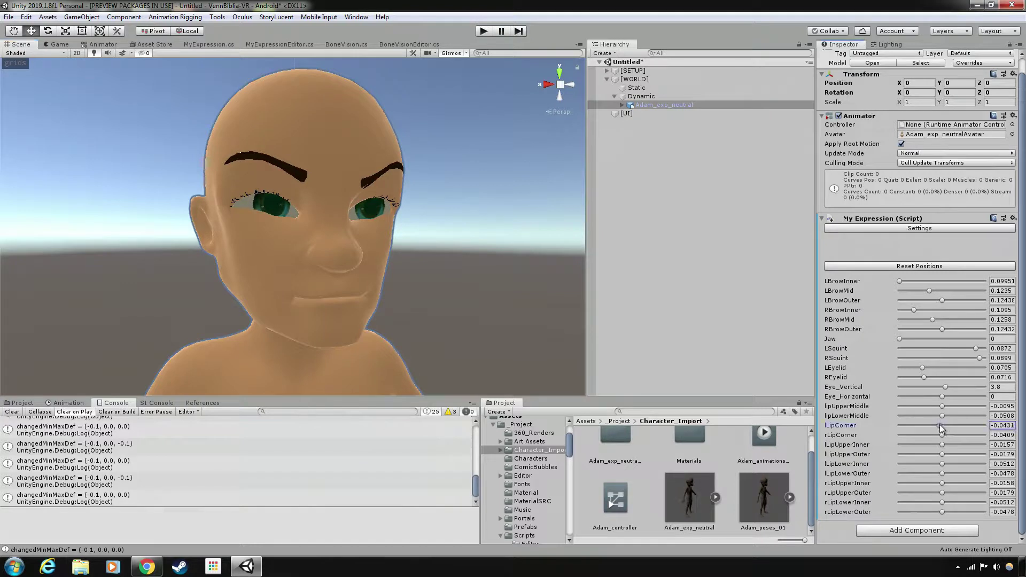
{"action": "left_click_drag", "start_coordinate": [942, 426], "coordinate": [915, 436]}
{"action": "left_click_drag", "start_coordinate": [385, 255], "coordinate": [283, 259], "text": "alt"}
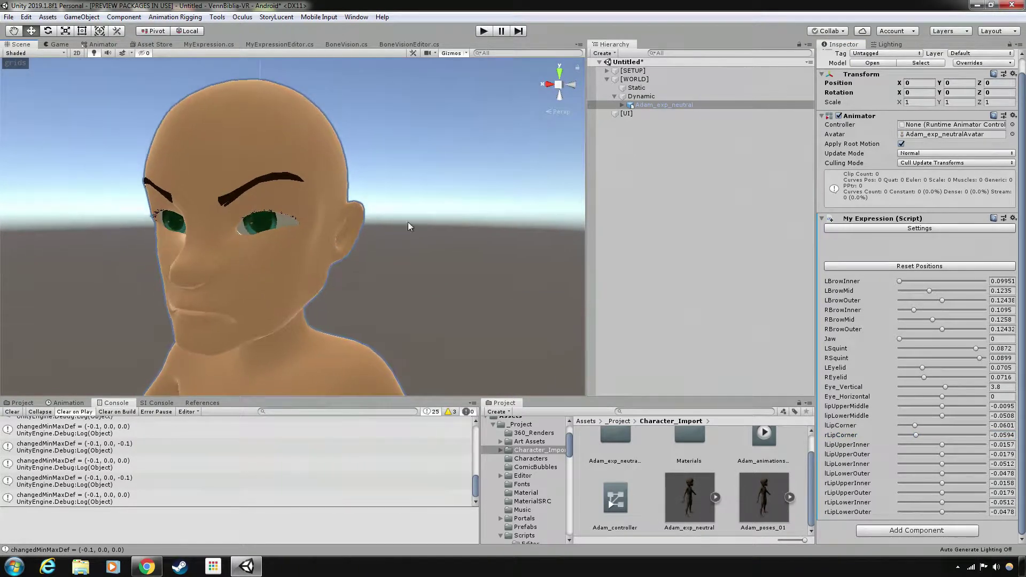
Set the Directional Light under [SETUP] > Lights to intensity 1.4.
{"action": "left_click", "coordinate": [607, 70]}
{"action": "left_click", "coordinate": [615, 79]}
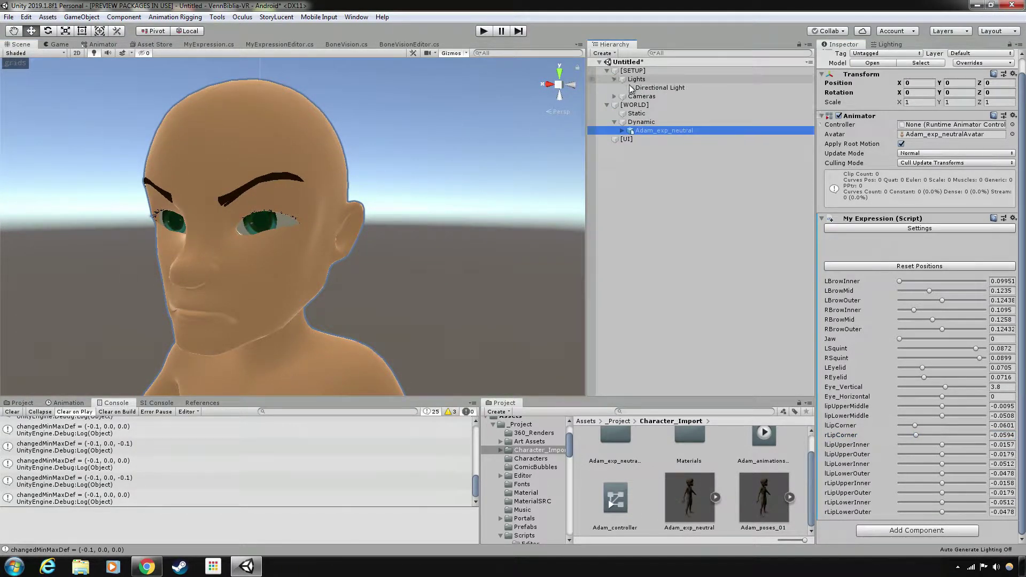
{"action": "left_click", "coordinate": [659, 88]}
{"action": "left_click_drag", "start_coordinate": [874, 167], "coordinate": [884, 170]}
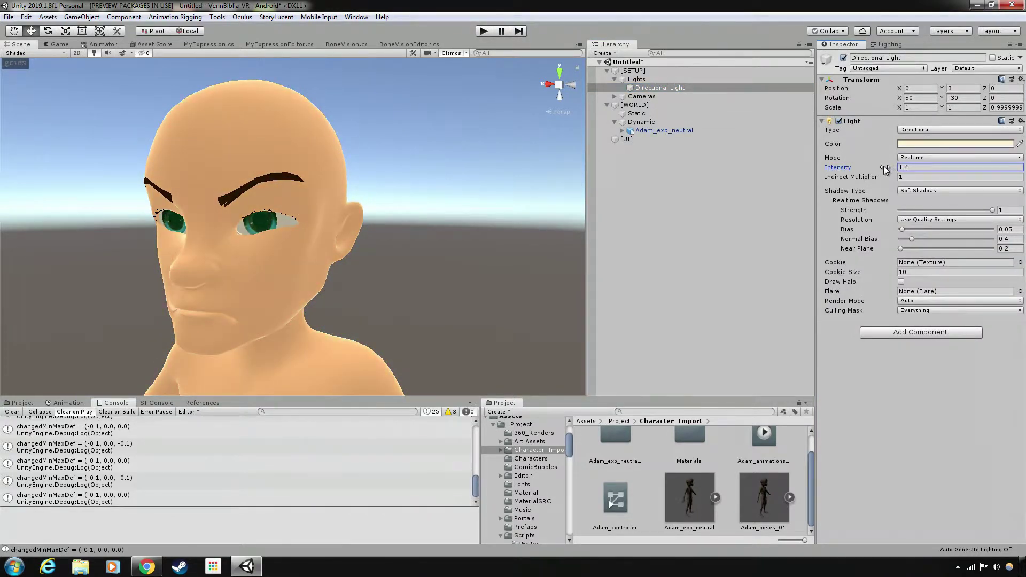
{"action": "left_click_drag", "start_coordinate": [320, 182], "coordinate": [339, 196], "text": "alt"}
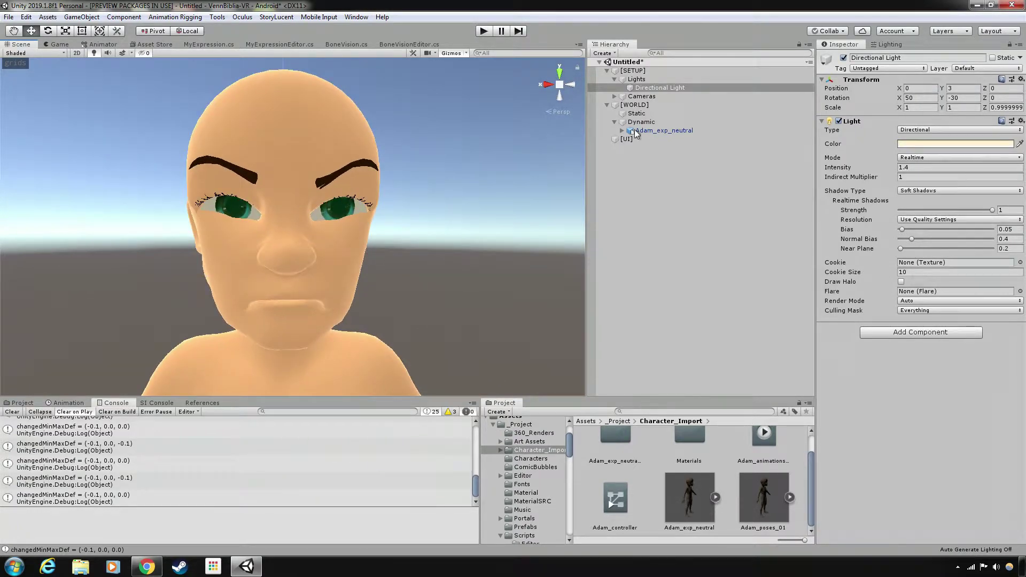
{"action": "left_click", "coordinate": [657, 131]}
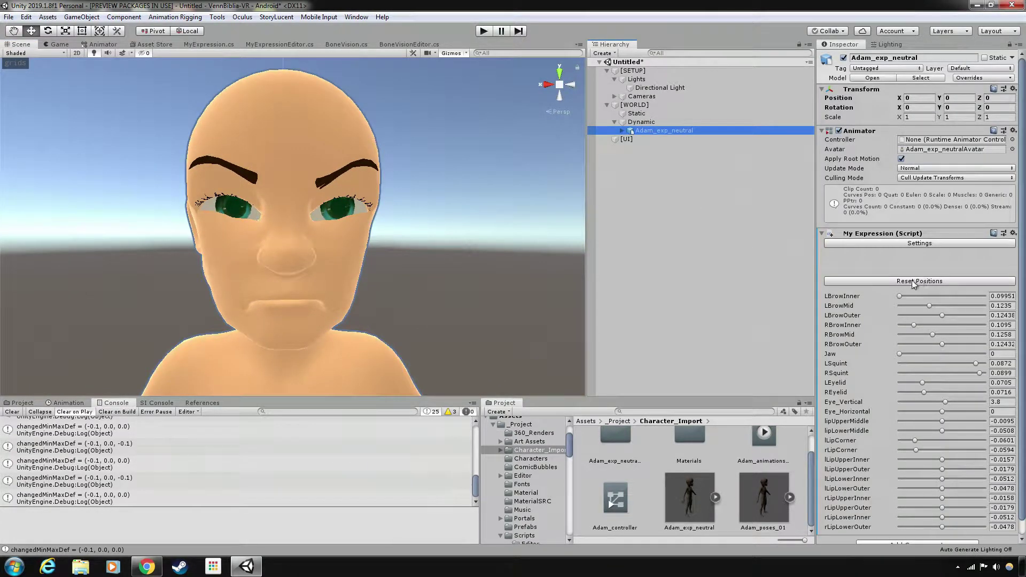
Reset the face to neutral, then raise LBrowInner and RBrowMid to about 0.144–0.150.
{"action": "left_click", "coordinate": [905, 282]}
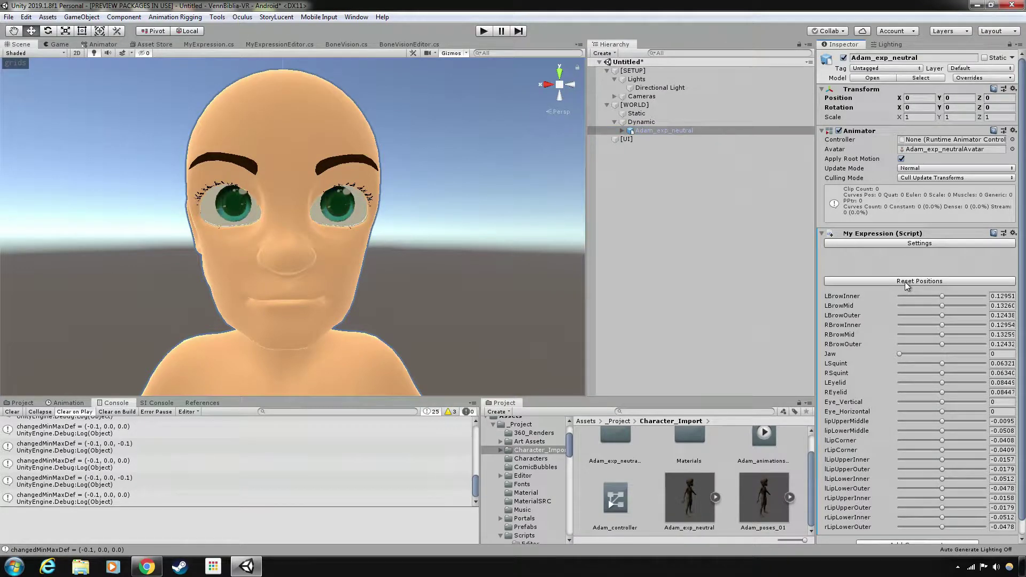
{"action": "left_click_drag", "start_coordinate": [379, 212], "coordinate": [341, 196], "text": "alt"}
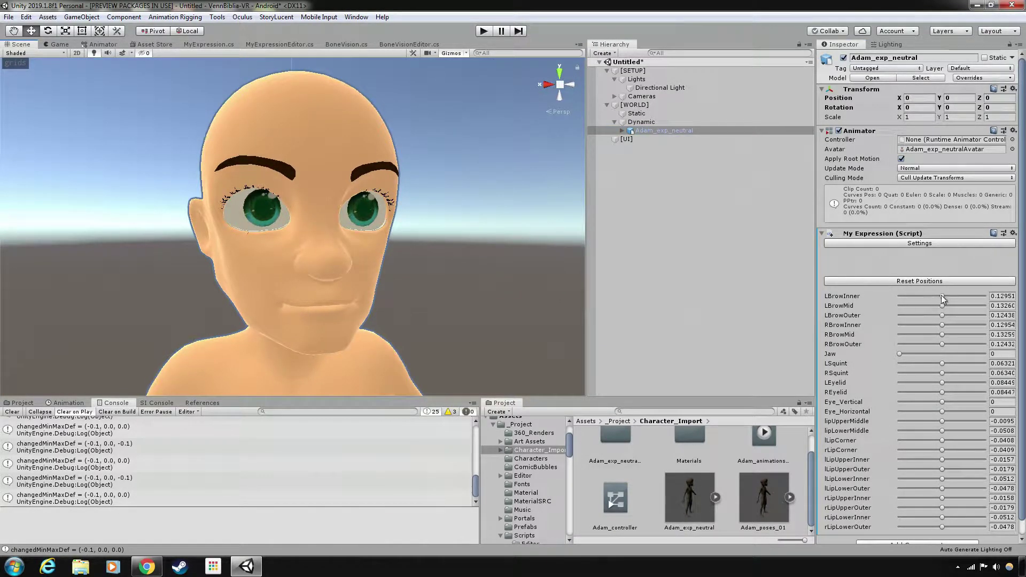
{"action": "left_click_drag", "start_coordinate": [942, 297], "coordinate": [965, 325]}
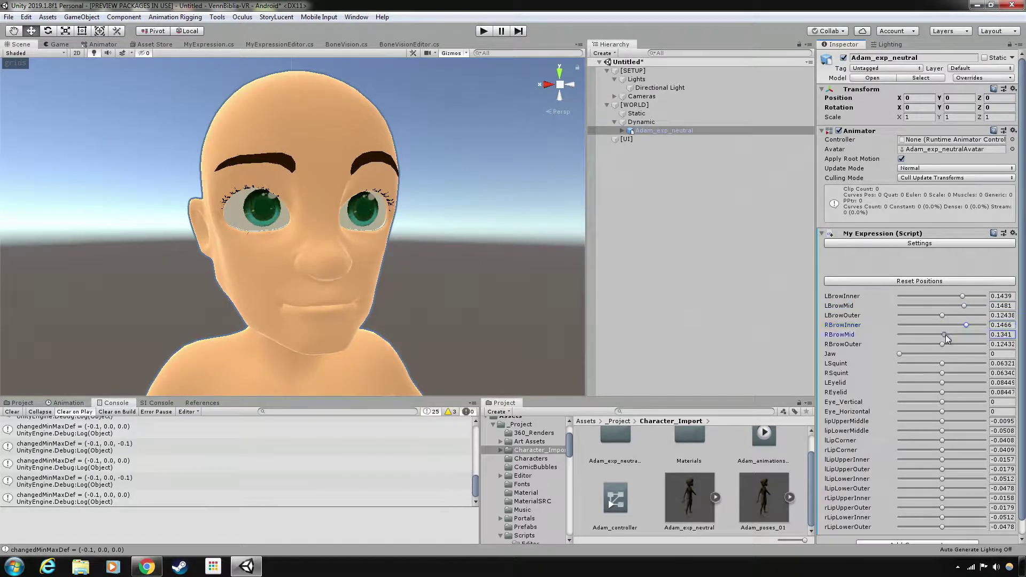
{"action": "left_click_drag", "start_coordinate": [944, 335], "coordinate": [966, 335]}
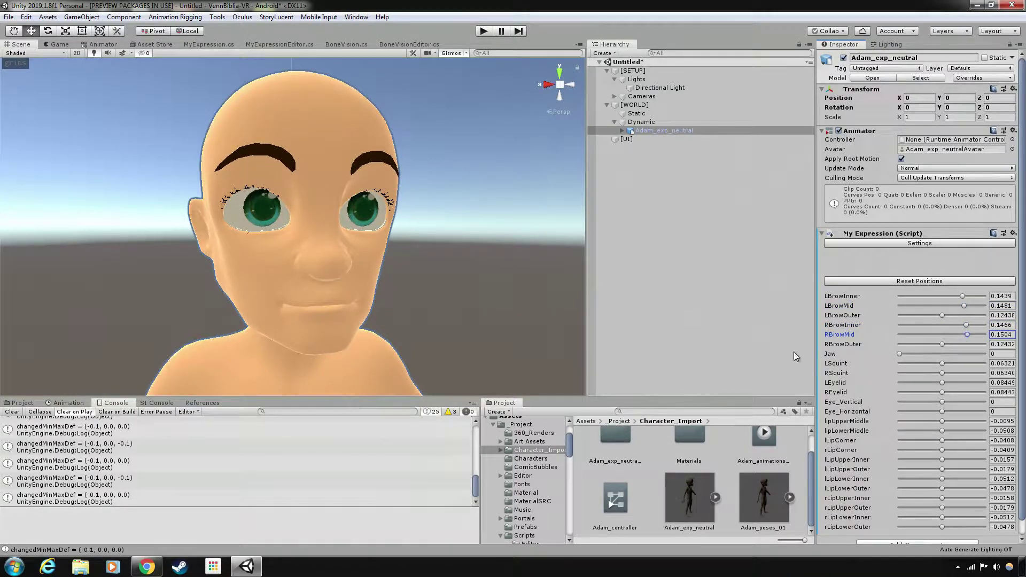
{"action": "left_click_drag", "start_coordinate": [412, 193], "coordinate": [417, 235], "text": "alt"}
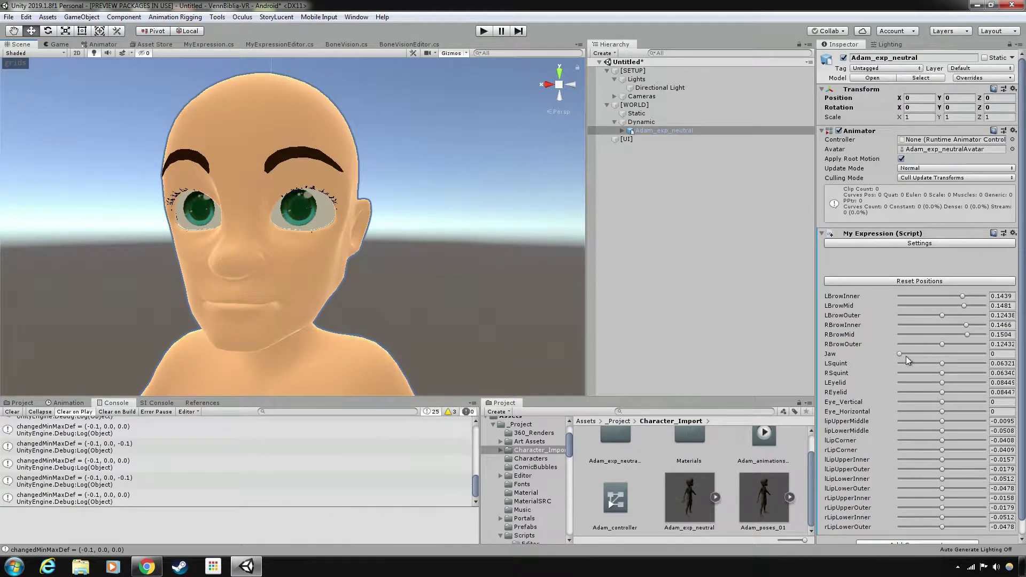
Open the jaw wide and lift both lip corners into a smile.
{"action": "left_click_drag", "start_coordinate": [900, 354], "coordinate": [922, 353]}
{"action": "mouse_move", "coordinate": [444, 288]}
{"action": "left_mouse_down", "text": "alt"}
{"action": "mouse_move", "coordinate": [426, 287]}
{"action": "mouse_move", "coordinate": [451, 295]}
{"action": "left_mouse_up", "text": "alt"}
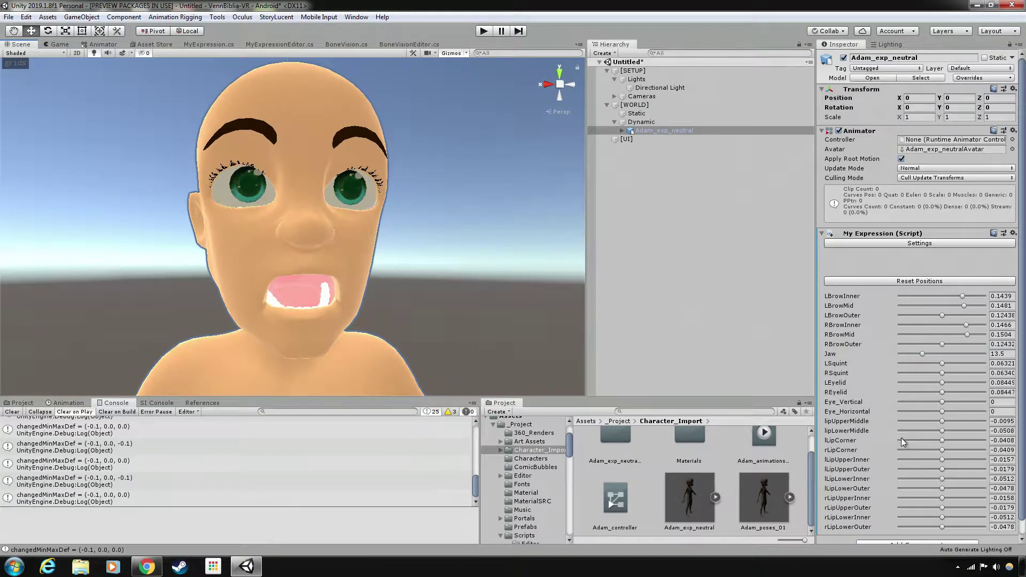
{"action": "left_click_drag", "start_coordinate": [942, 440], "coordinate": [984, 440]}
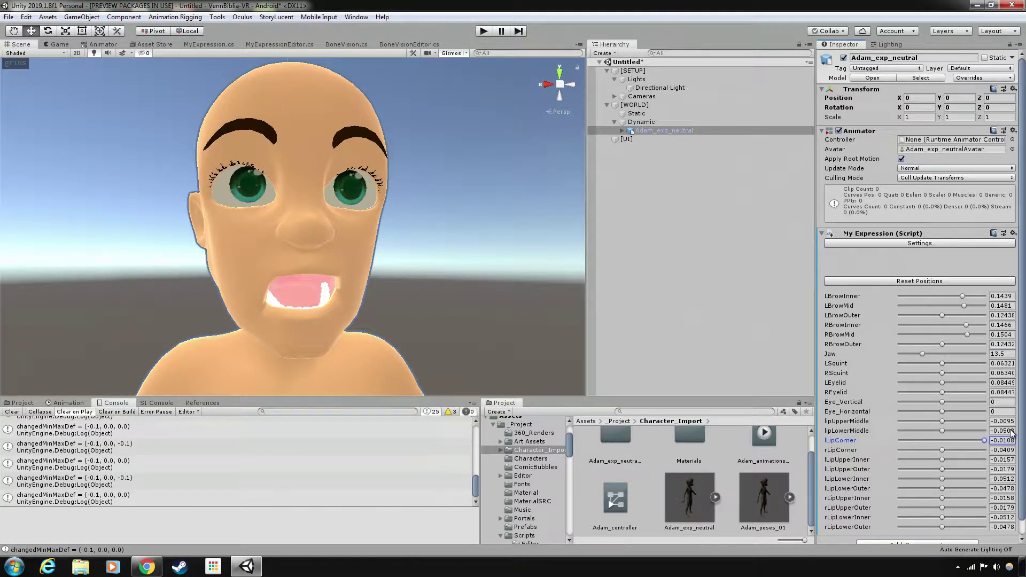
{"action": "left_click_drag", "start_coordinate": [943, 449], "coordinate": [1001, 452]}
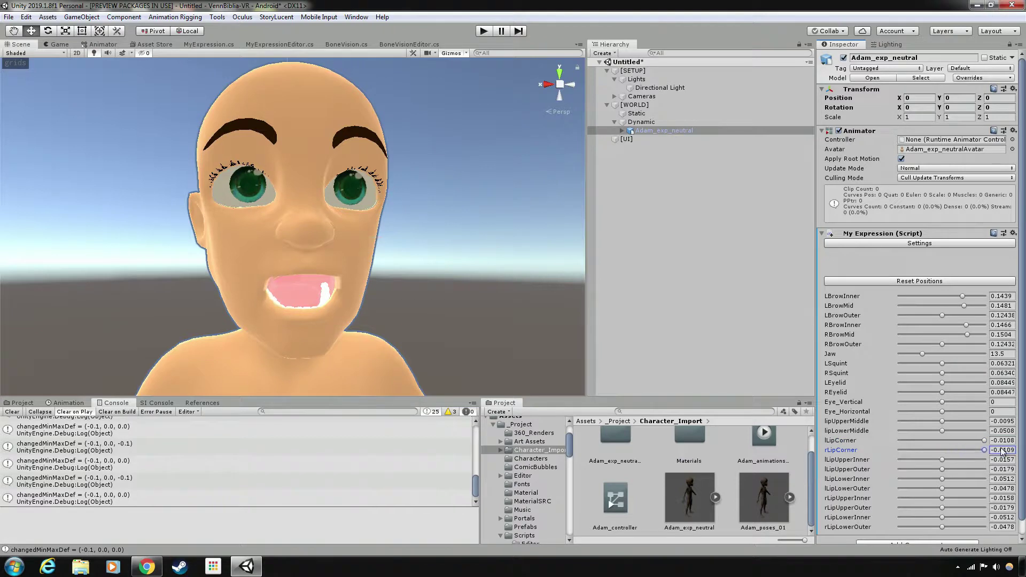
{"action": "left_click_drag", "start_coordinate": [483, 265], "coordinate": [414, 257], "text": "alt"}
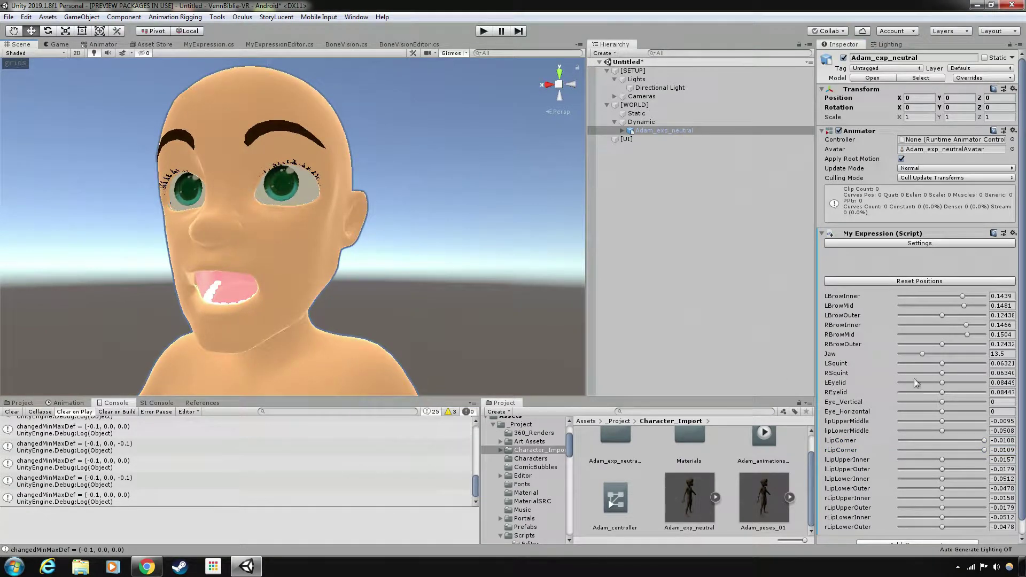
Close the jaw back to 8.8 and raise the squints to about 0.08.
{"action": "left_click_drag", "start_coordinate": [922, 355], "coordinate": [914, 355]}
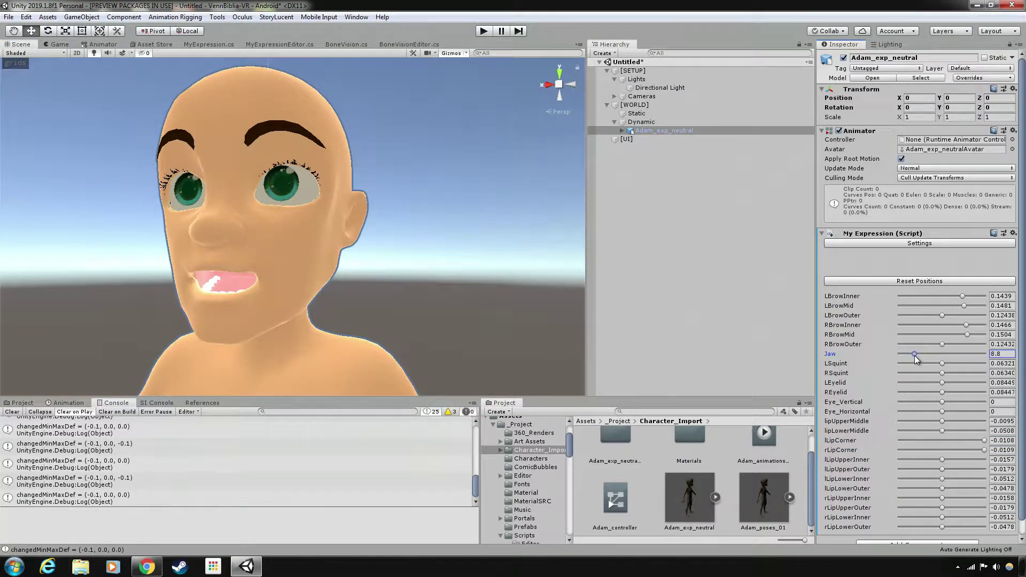
{"action": "left_click_drag", "start_coordinate": [280, 222], "coordinate": [376, 226], "text": "alt"}
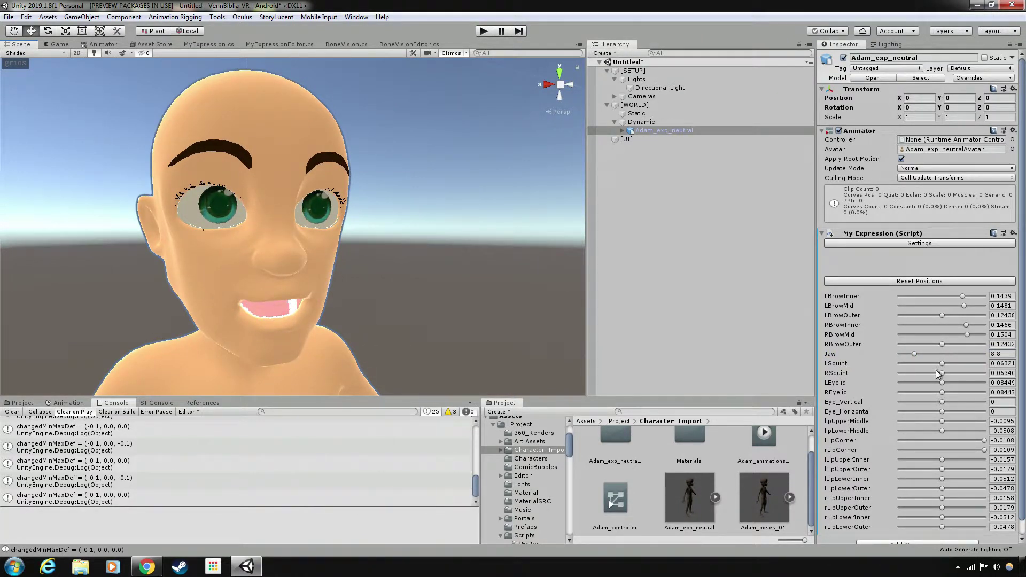
{"action": "left_click_drag", "start_coordinate": [942, 363], "coordinate": [964, 374]}
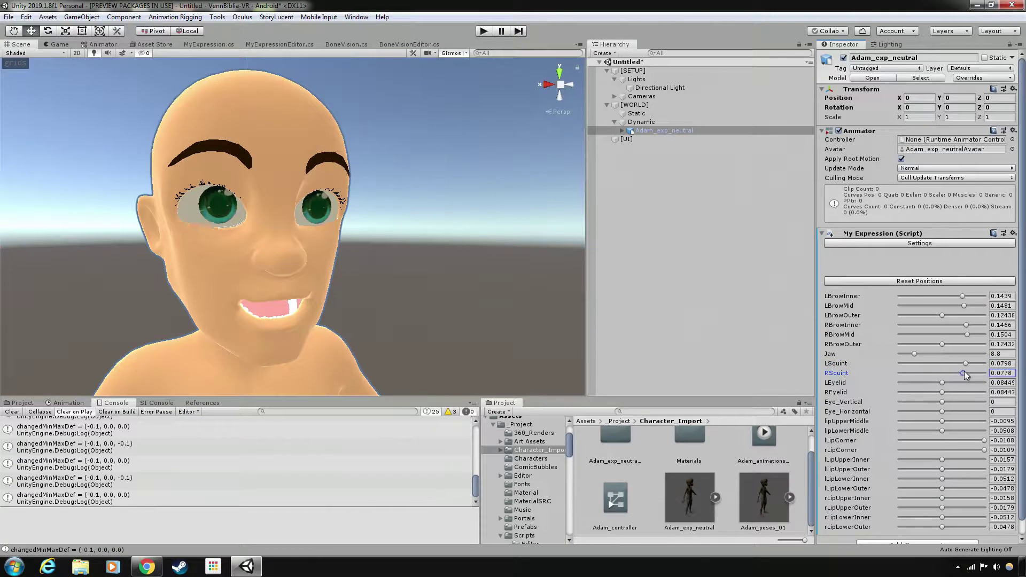
{"action": "left_click_drag", "start_coordinate": [424, 230], "coordinate": [361, 229], "text": "alt"}
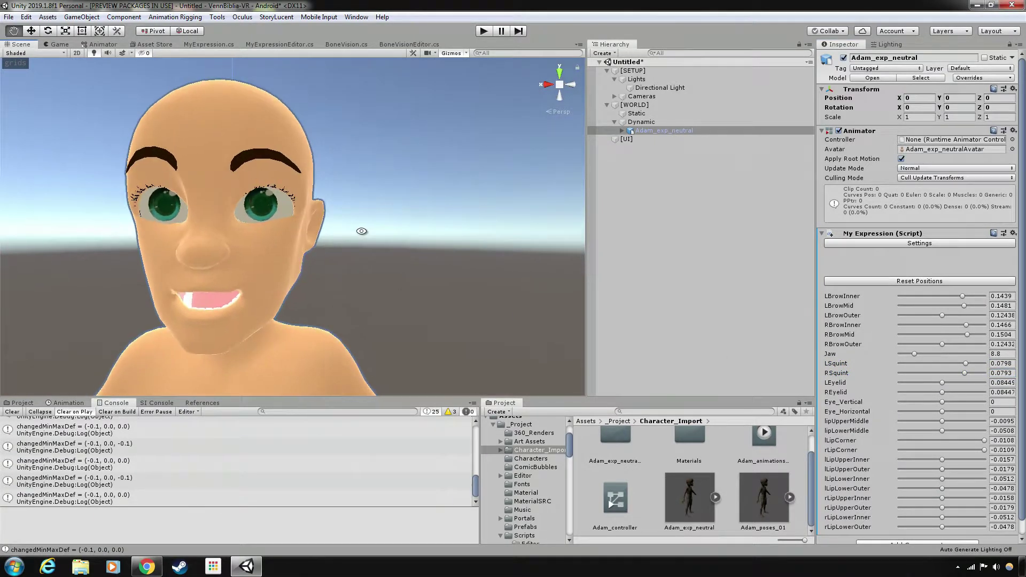
{"action": "scroll", "coordinate": [351, 249], "scroll_direction": "up", "scroll_amount": 3}
{"action": "scroll", "coordinate": [351, 249], "scroll_direction": "down", "scroll_amount": 3}
{"action": "left_click_drag", "start_coordinate": [171, 265], "coordinate": [91, 270], "text": "alt"}
{"action": "left_click_drag", "start_coordinate": [283, 291], "coordinate": [436, 219], "text": "alt"}
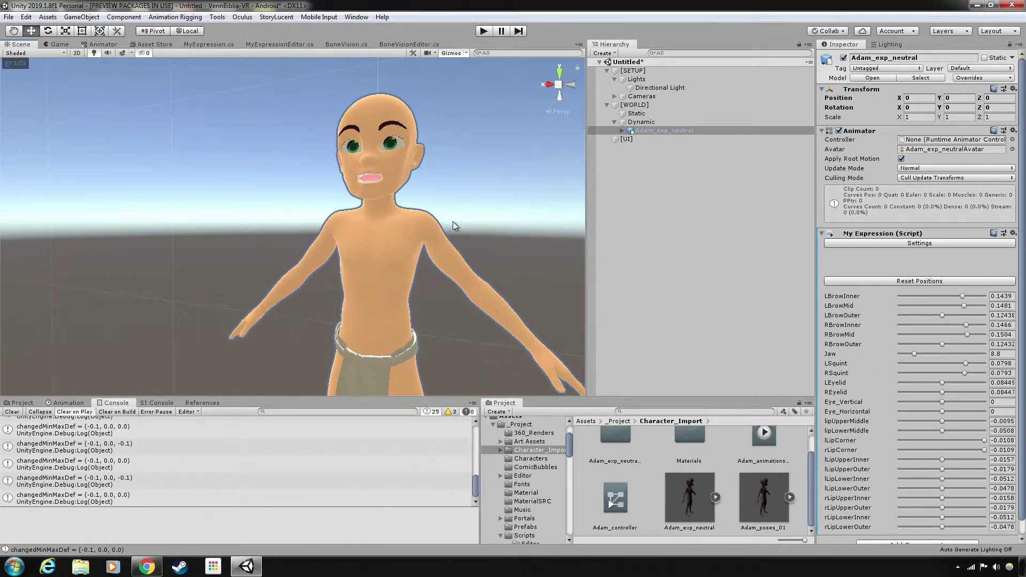
{"action": "mouse_move", "coordinate": [453, 221]}
{"action": "left_mouse_down", "text": "alt"}
{"action": "mouse_move", "coordinate": [438, 228]}
{"action": "mouse_move", "coordinate": [454, 222]}
{"action": "left_mouse_up", "text": "alt"}
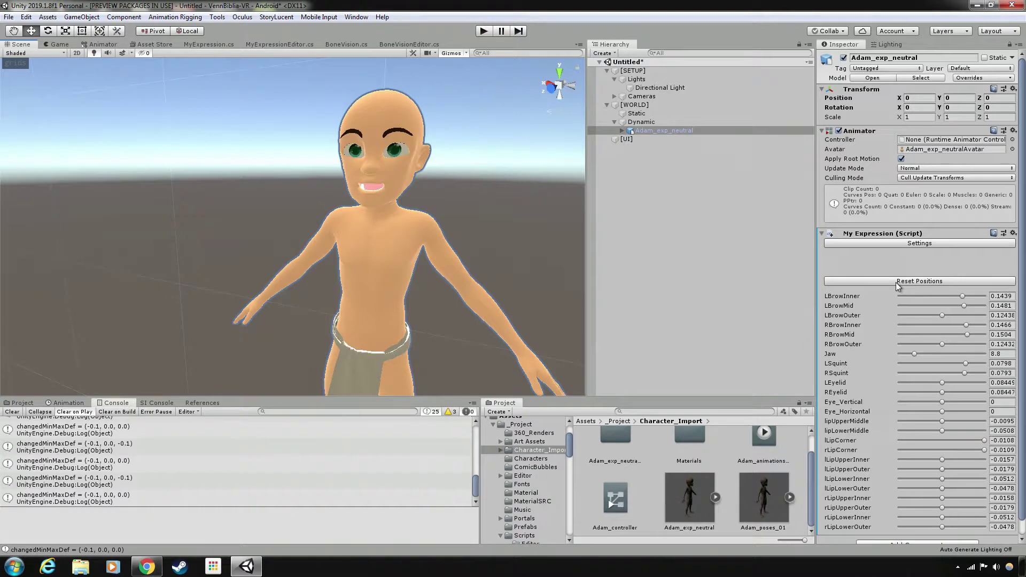
{"action": "left_click_drag", "start_coordinate": [488, 229], "coordinate": [396, 178], "text": "alt"}
{"action": "scroll", "coordinate": [420, 179], "scroll_direction": "down", "scroll_amount": 2}
{"action": "scroll", "coordinate": [397, 177], "scroll_direction": "up", "scroll_amount": 6}
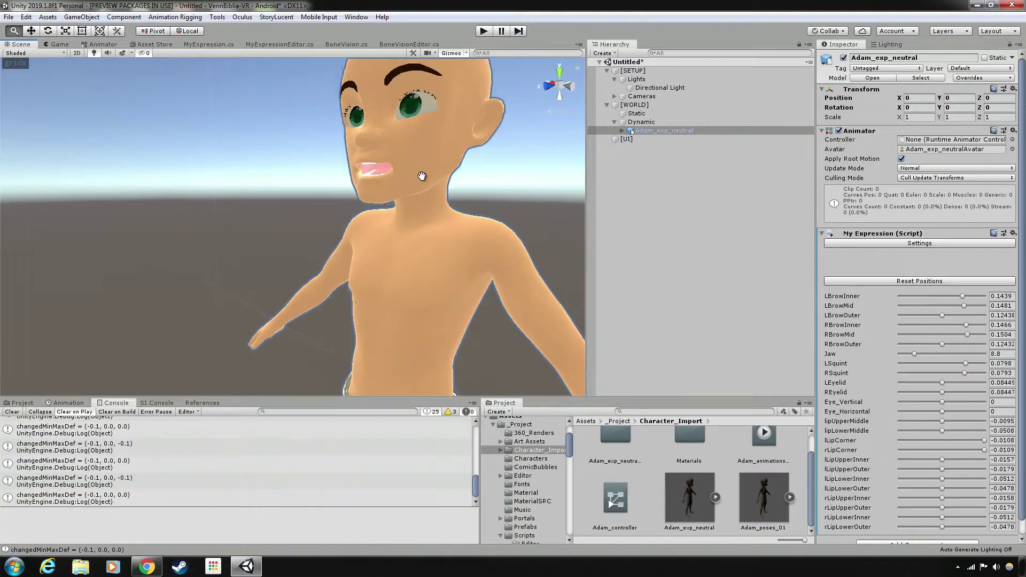
{"action": "middle_click_drag", "start_coordinate": [383, 218], "coordinate": [422, 216]}
Close the Jaw to 0 and raise lipUpperMiddle to 0.001 to bare the teeth.
{"action": "scroll", "coordinate": [908, 398], "scroll_direction": "down", "scroll_amount": 2}
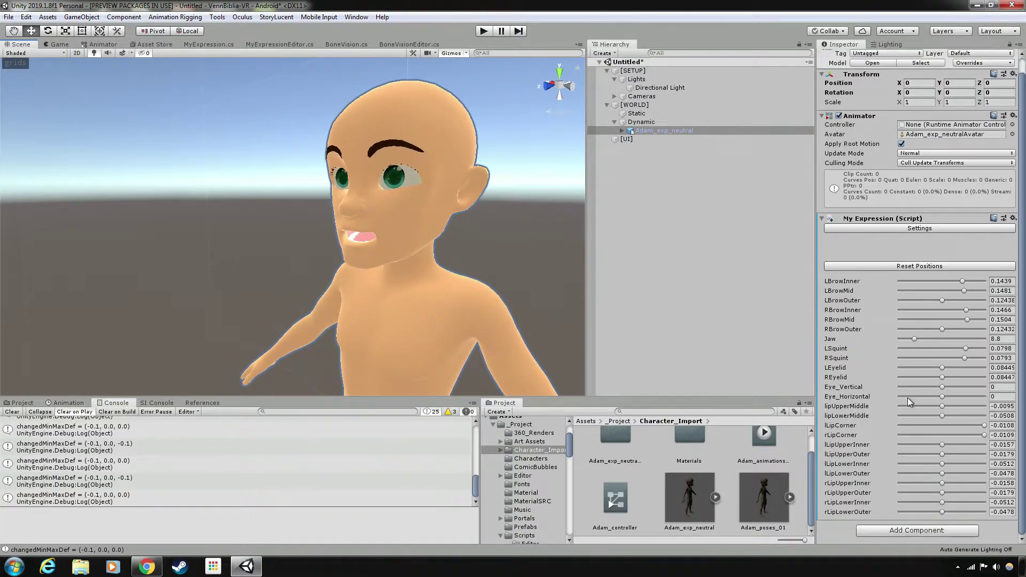
{"action": "scroll", "coordinate": [435, 256], "scroll_direction": "up", "scroll_amount": 5}
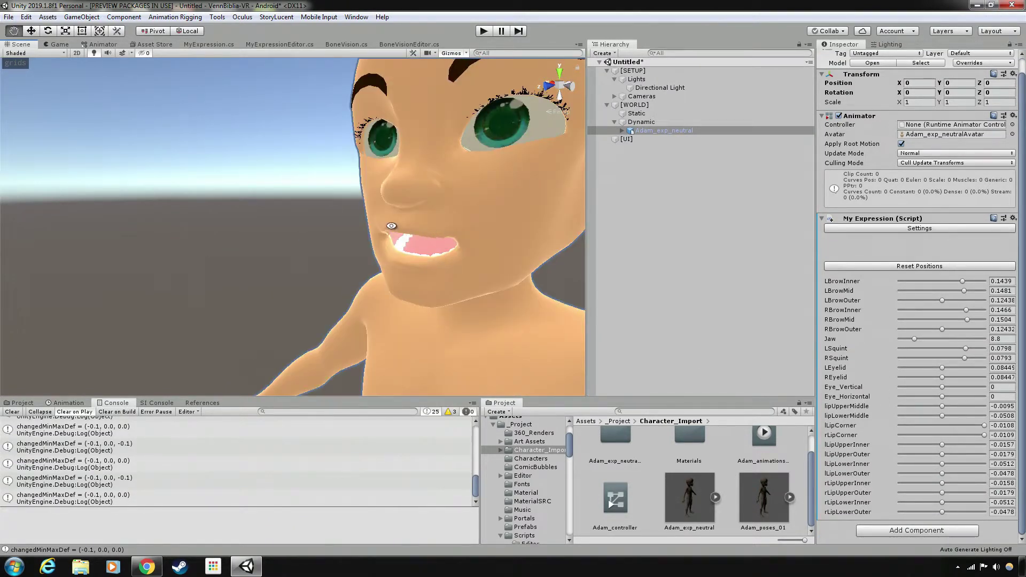
{"action": "left_click_drag", "start_coordinate": [396, 227], "coordinate": [469, 214], "text": "alt"}
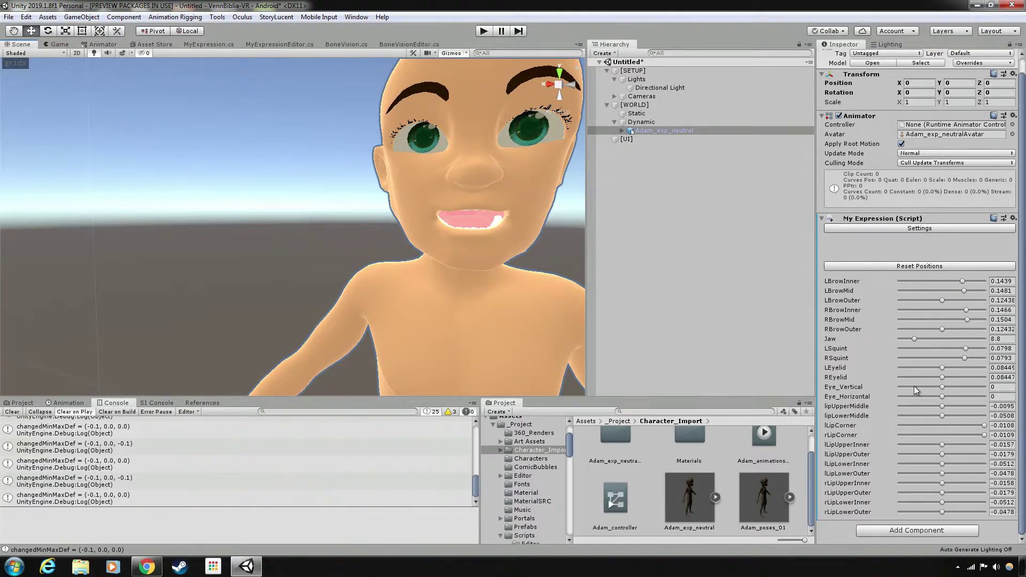
{"action": "left_click_drag", "start_coordinate": [912, 339], "coordinate": [899, 340]}
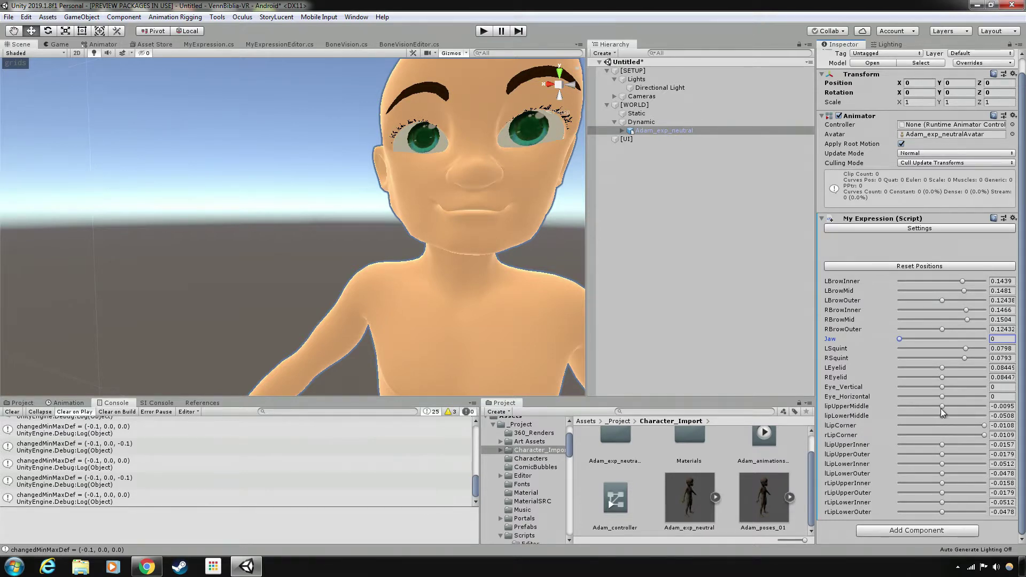
{"action": "left_click_drag", "start_coordinate": [942, 406], "coordinate": [921, 423]}
{"action": "left_click_drag", "start_coordinate": [511, 209], "coordinate": [425, 214], "text": "alt"}
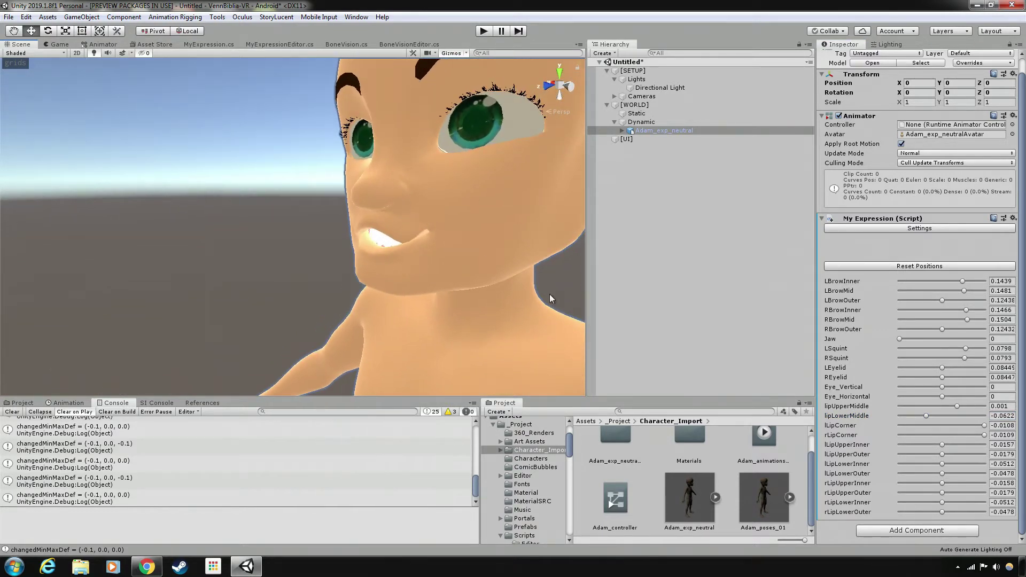